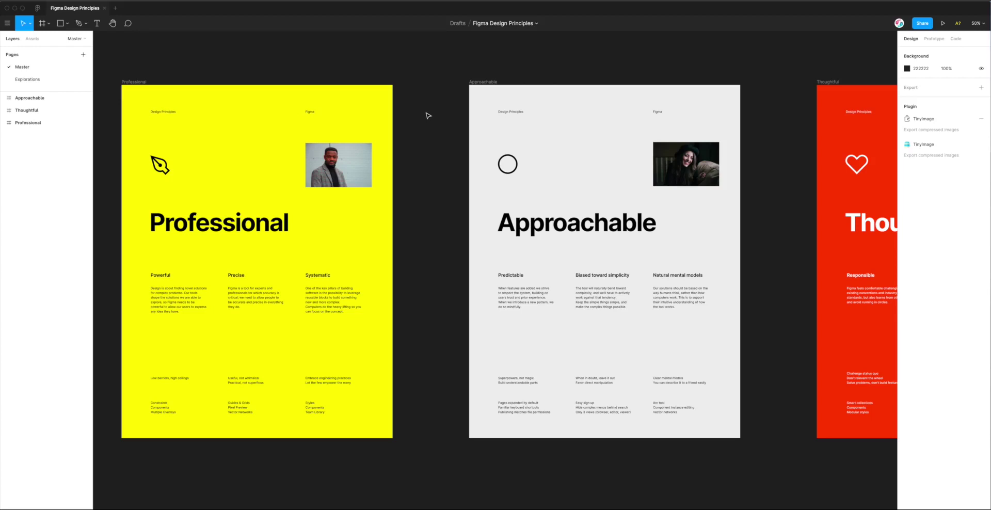
- Check the tinyimage Community results on the home page, then return to the Design Principles file
{"action": "scroll", "coordinate": [427, 116], "scroll_direction": "left", "scroll_amount": 2}
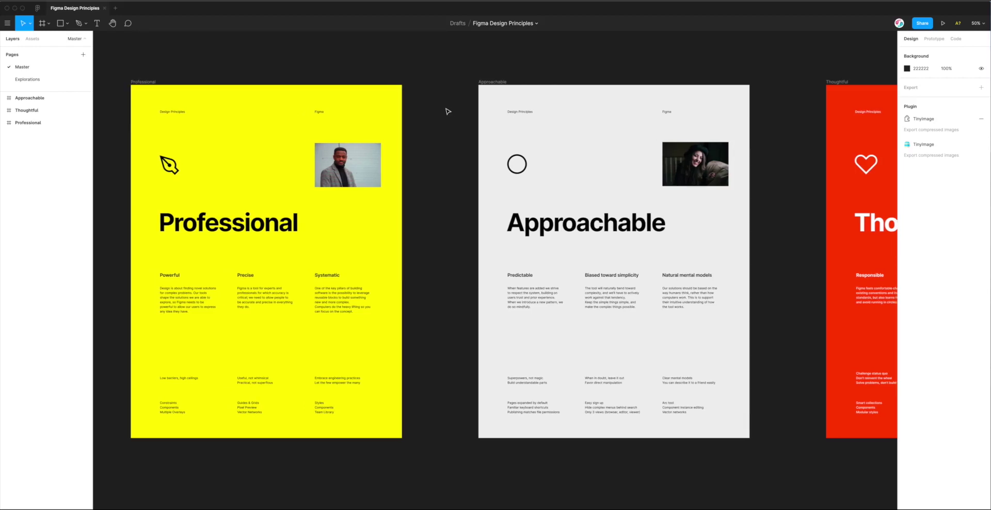
{"action": "scroll", "coordinate": [446, 110], "scroll_direction": "right", "scroll_amount": 10}
{"action": "scroll", "coordinate": [447, 111], "scroll_direction": "right", "scroll_amount": 15}
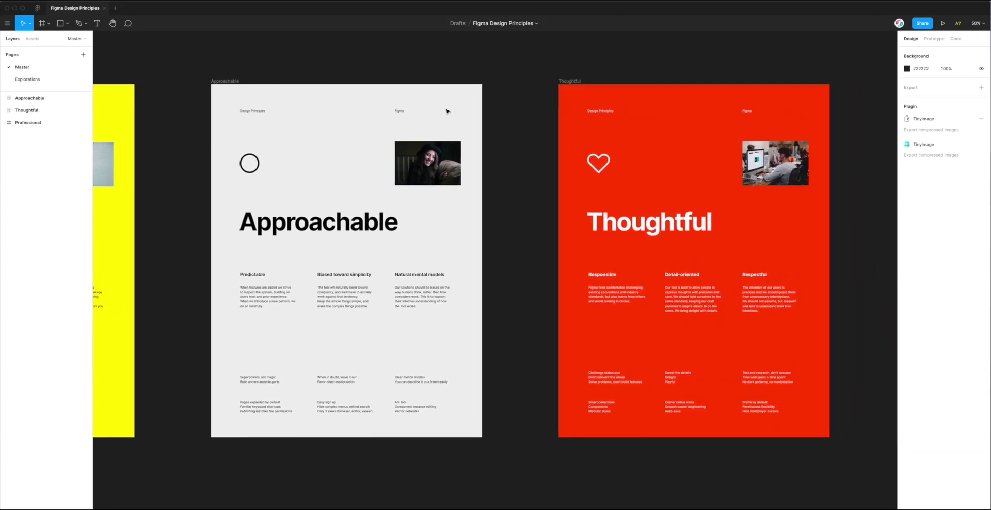
{"action": "scroll", "coordinate": [447, 111], "scroll_direction": "left", "scroll_amount": 20}
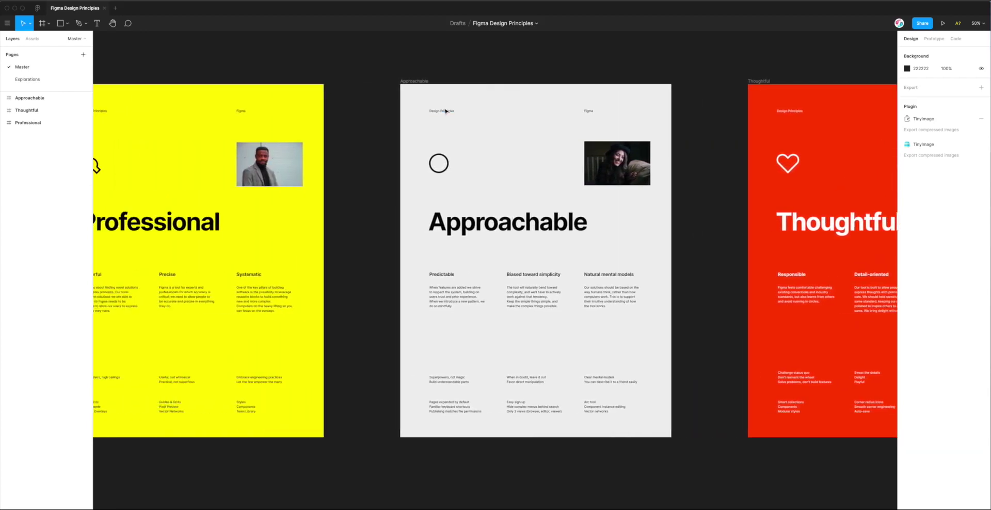
{"action": "scroll", "coordinate": [446, 111], "scroll_direction": "left", "scroll_amount": 2}
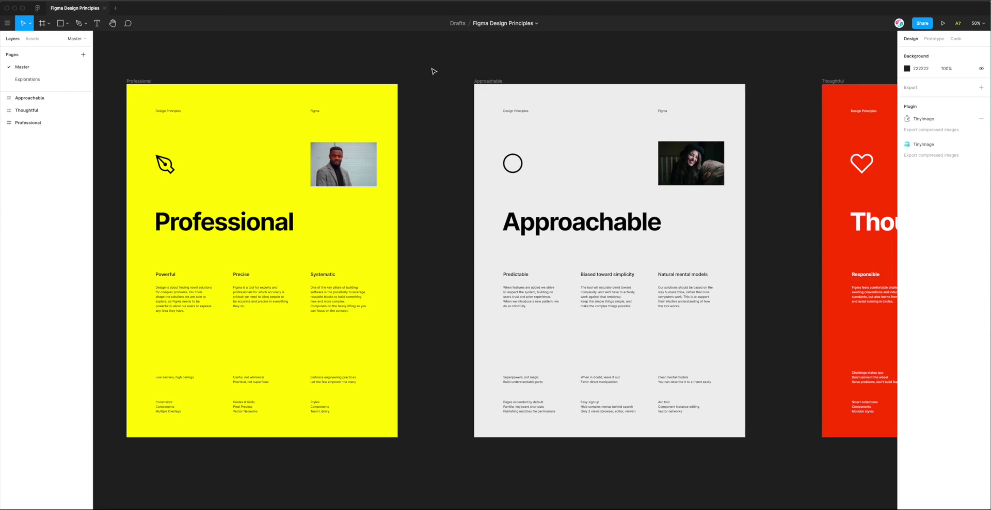
{"action": "scroll", "coordinate": [433, 71], "scroll_direction": "left", "scroll_amount": 2}
{"action": "scroll", "coordinate": [433, 71], "scroll_direction": "right", "scroll_amount": 3}
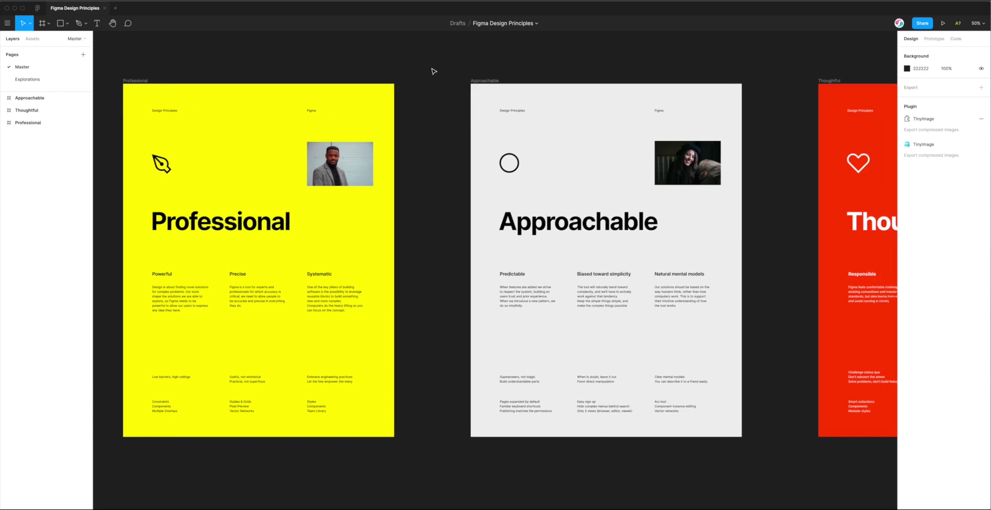
{"action": "left_click", "coordinate": [38, 9]}
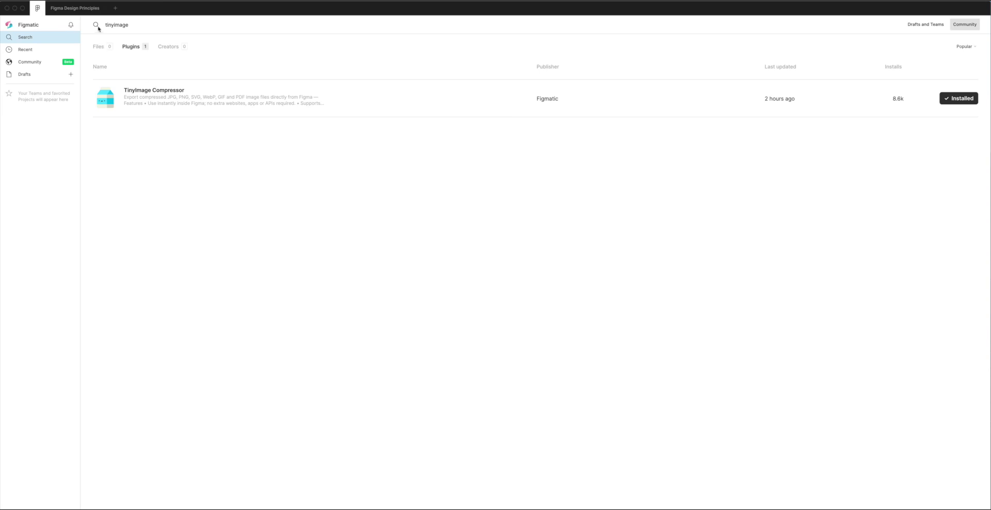
{"action": "left_click", "coordinate": [75, 9]}
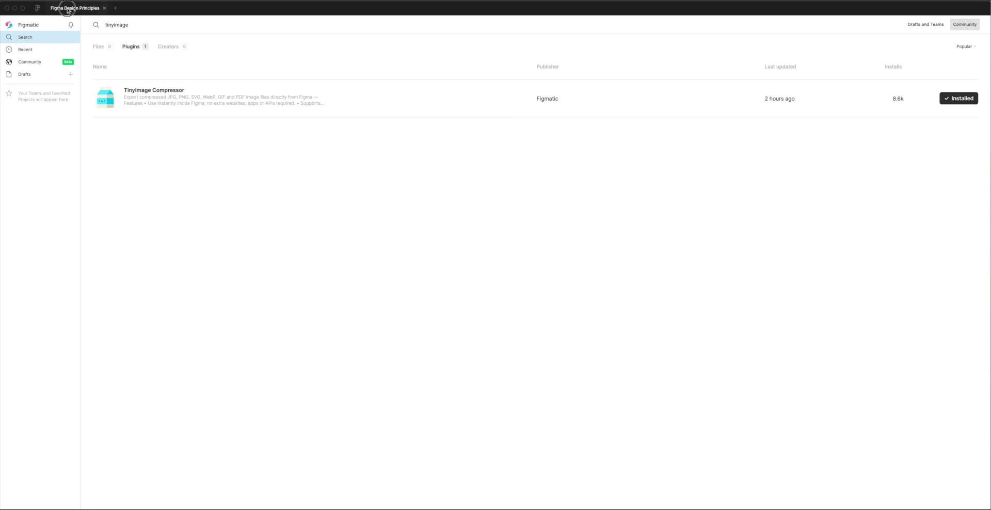
- Launch TinyImage Compressor from the canvas Plugins menu and move its window down and left
{"action": "scroll", "coordinate": [177, 87], "scroll_direction": "left", "scroll_amount": 1}
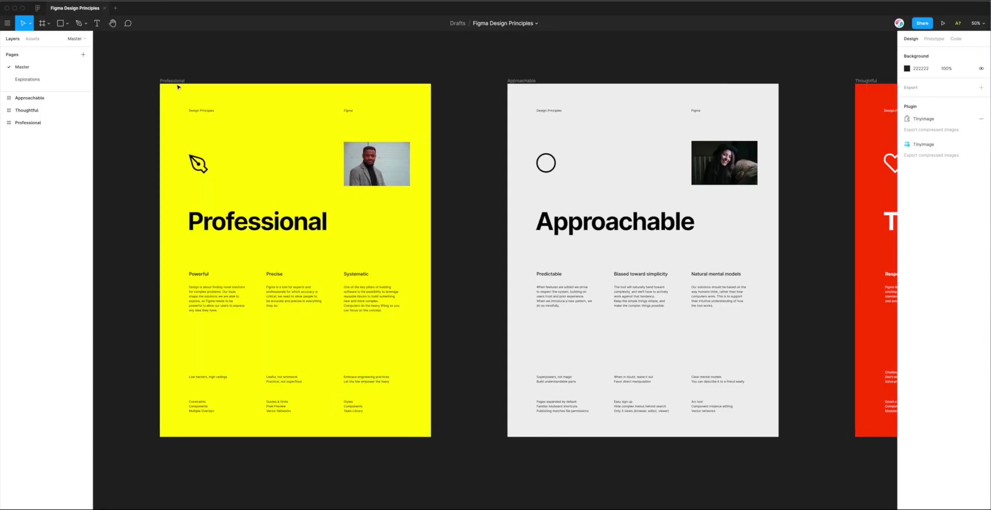
{"action": "scroll", "coordinate": [177, 84], "scroll_direction": "right", "scroll_amount": 5}
{"action": "scroll", "coordinate": [336, 82], "scroll_direction": "right", "scroll_amount": 10}
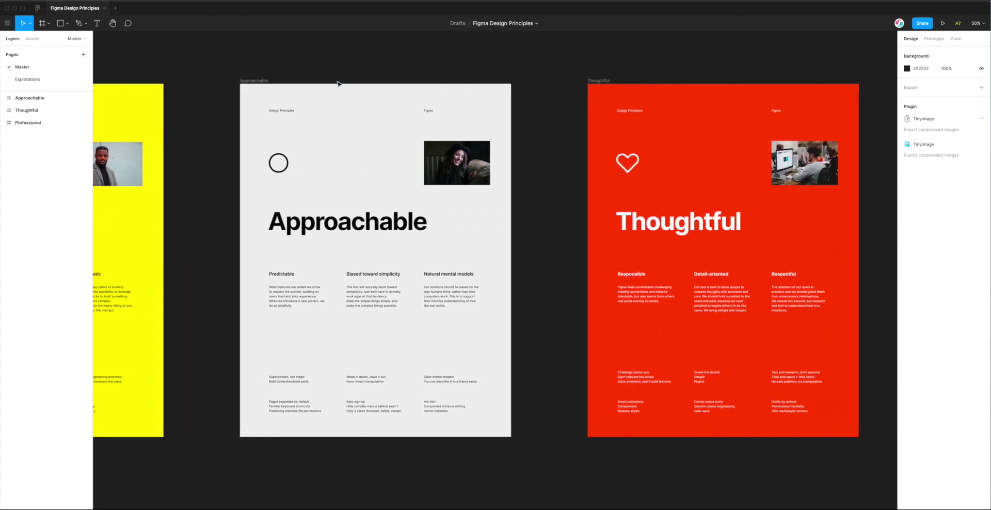
{"action": "scroll", "coordinate": [547, 222], "scroll_direction": "left", "scroll_amount": 7}
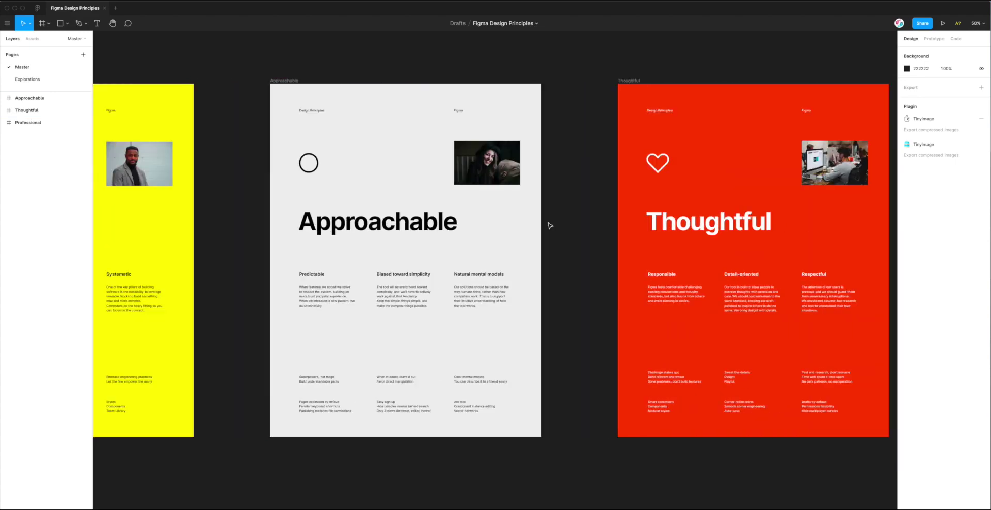
{"action": "scroll", "coordinate": [436, 229], "scroll_direction": "left", "scroll_amount": 8}
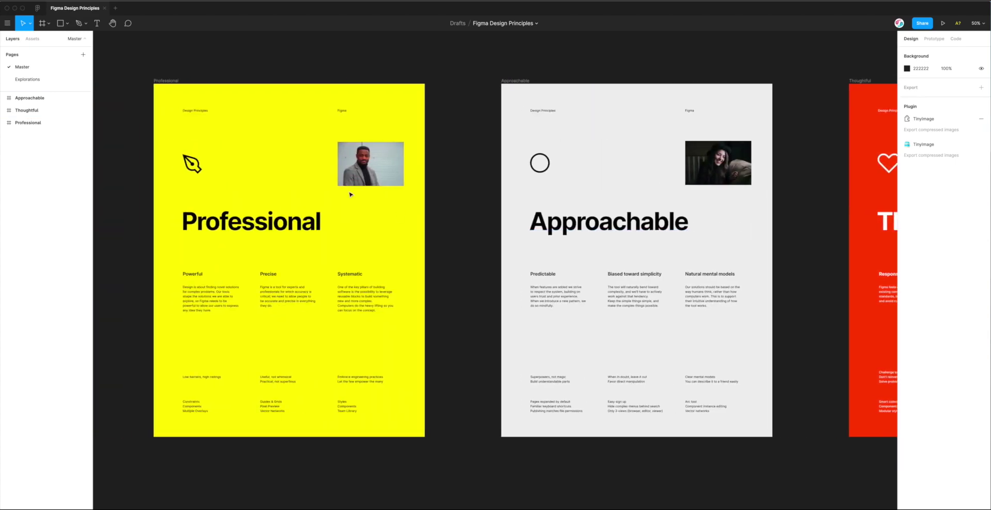
{"action": "scroll", "coordinate": [430, 155], "scroll_direction": "right", "scroll_amount": 1}
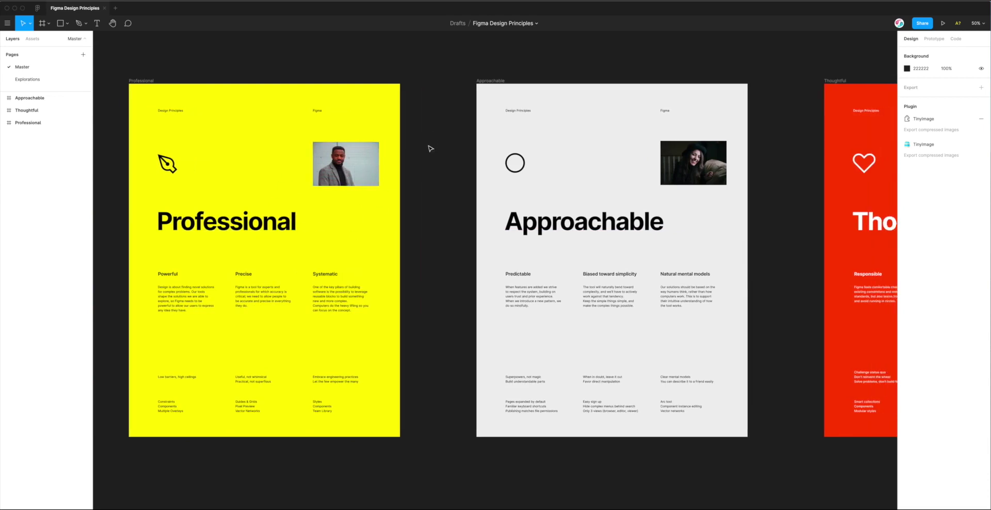
{"action": "right_click", "coordinate": [399, 54]}
{"action": "mouse_move", "coordinate": [438, 75]}
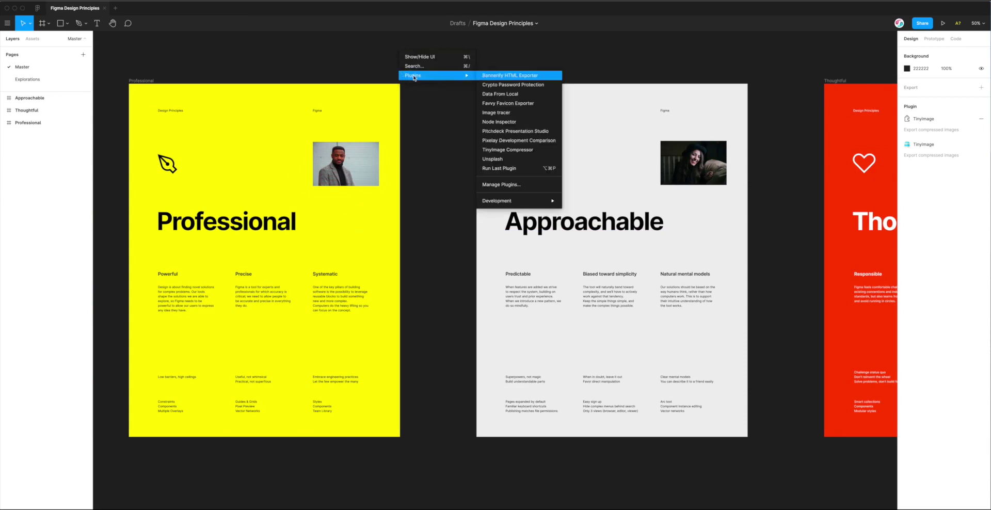
{"action": "left_click", "coordinate": [505, 151]}
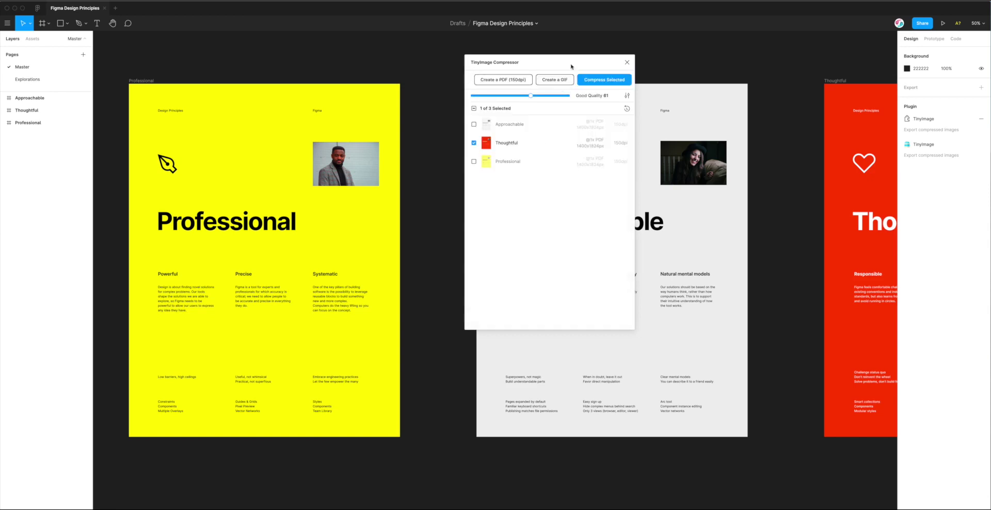
{"action": "left_click_drag", "start_coordinate": [571, 62], "coordinate": [526, 108]}
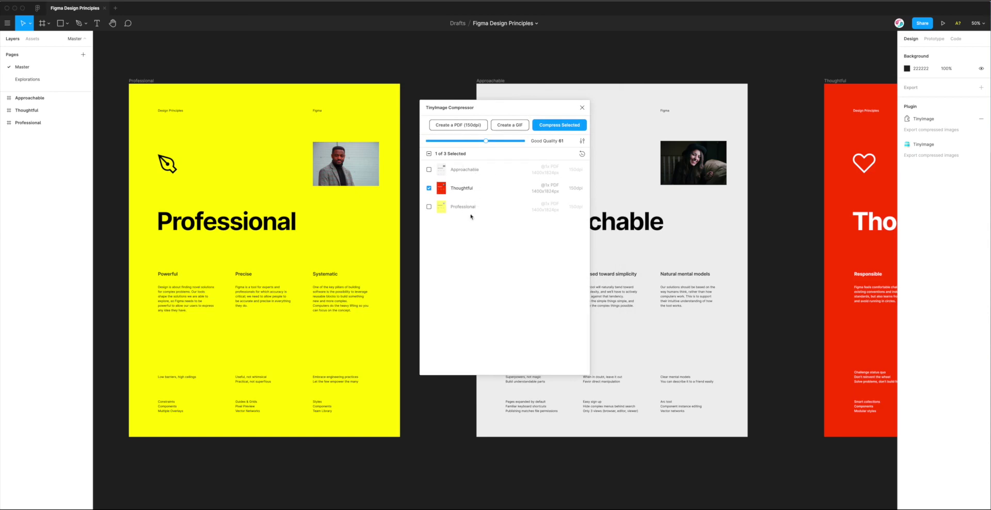
- Add, then remove, a 2x PNG export on Professional, refreshing the plugin list each time
{"action": "left_click", "coordinate": [144, 82]}
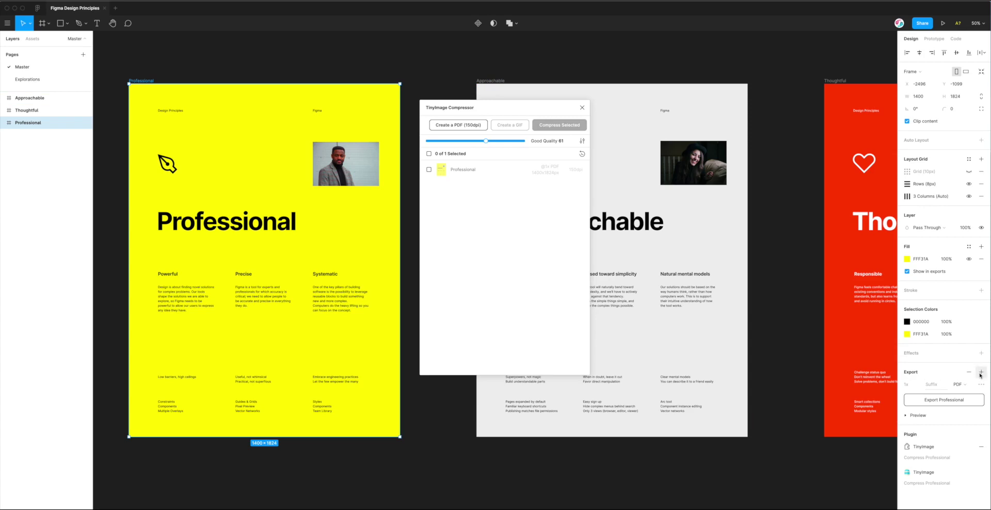
{"action": "left_click", "coordinate": [981, 372]}
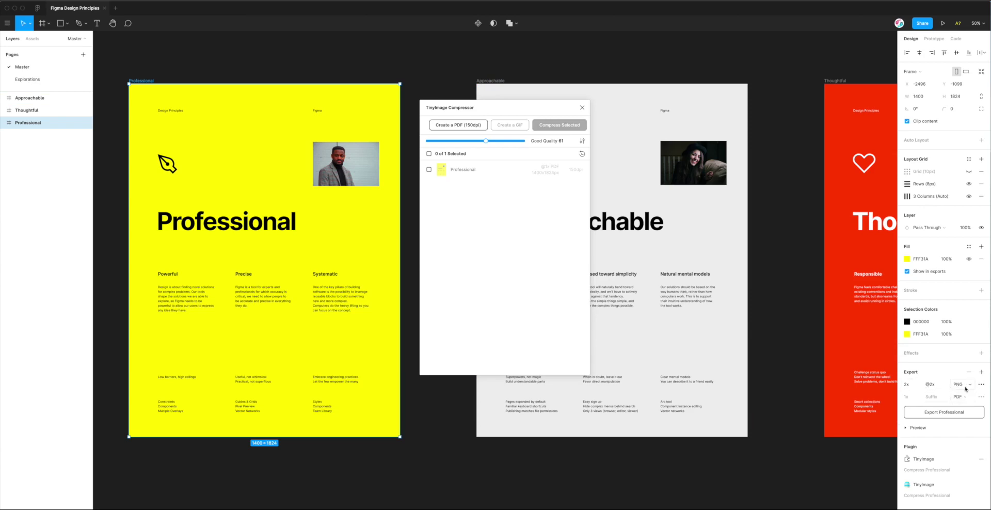
{"action": "left_click", "coordinate": [582, 154]}
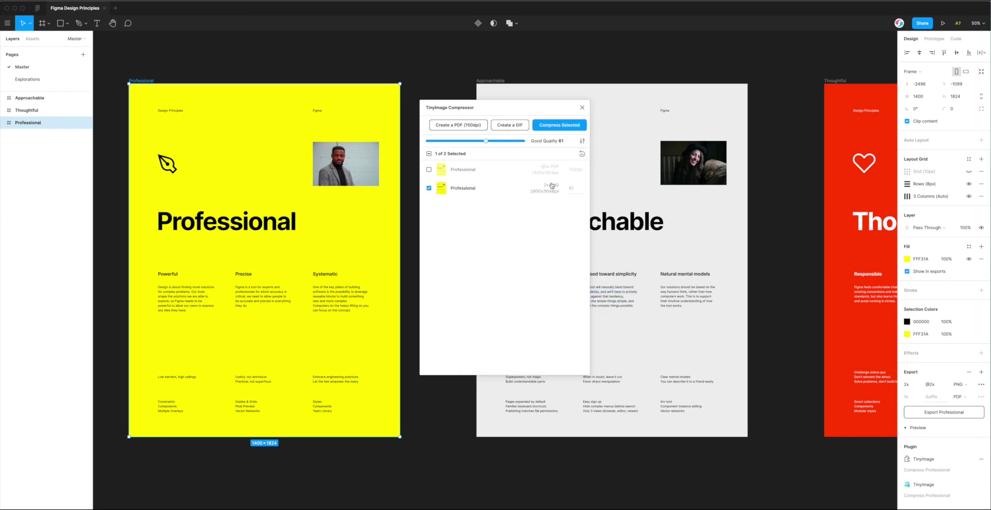
{"action": "left_click", "coordinate": [969, 373]}
{"action": "left_click", "coordinate": [582, 153]}
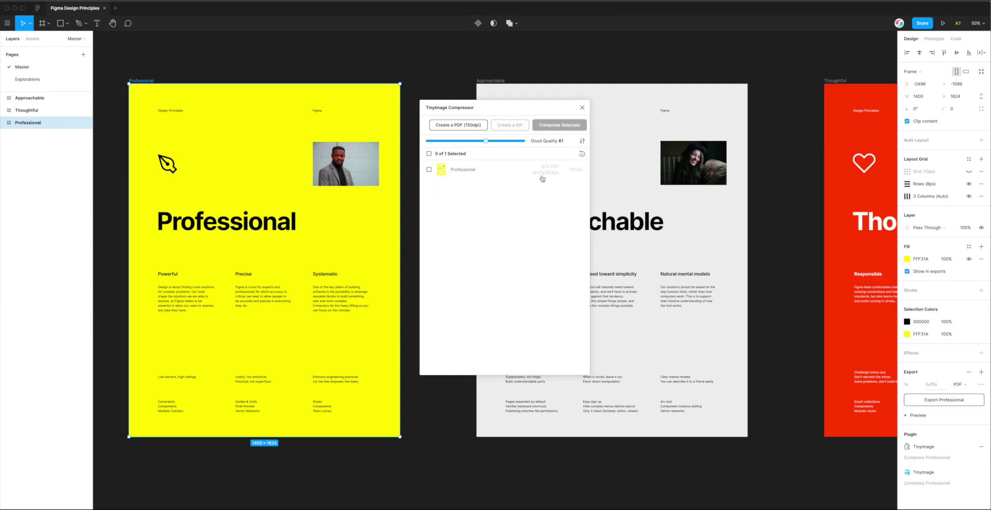
{"action": "left_click", "coordinate": [438, 77]}
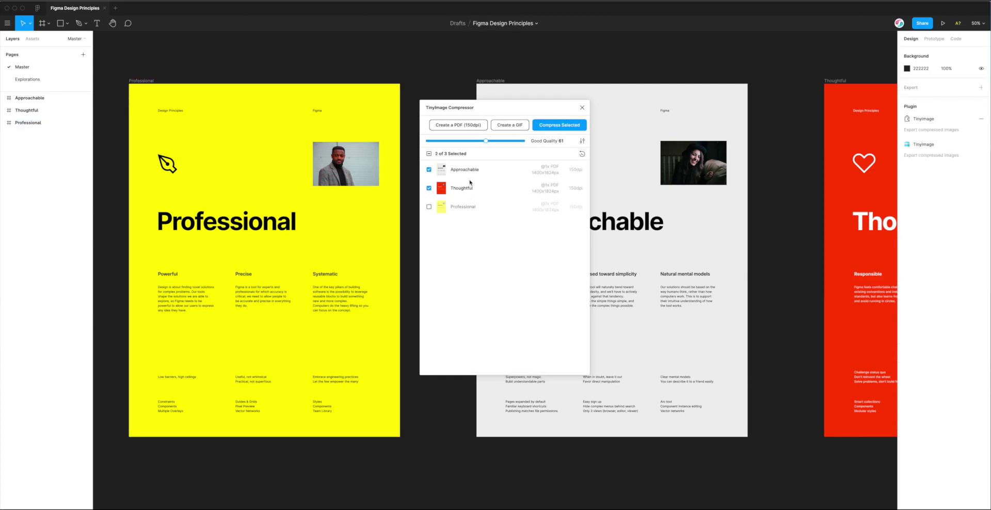
- Tick Professional so Approachable, Thoughtful and Professional are all selected for export
{"action": "left_click", "coordinate": [467, 208]}
{"action": "scroll", "coordinate": [428, 88], "scroll_direction": "right", "scroll_amount": 4}
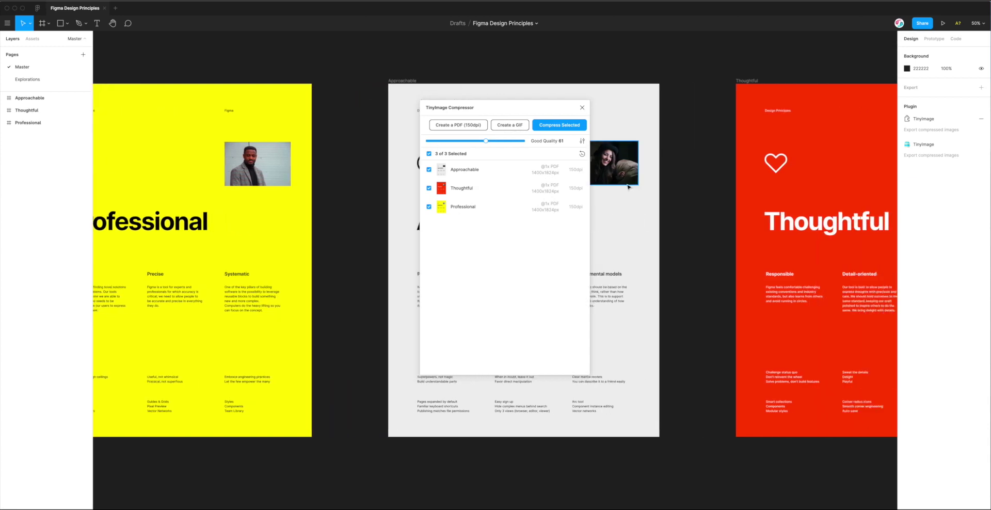
{"action": "scroll", "coordinate": [675, 154], "scroll_direction": "right", "scroll_amount": 3}
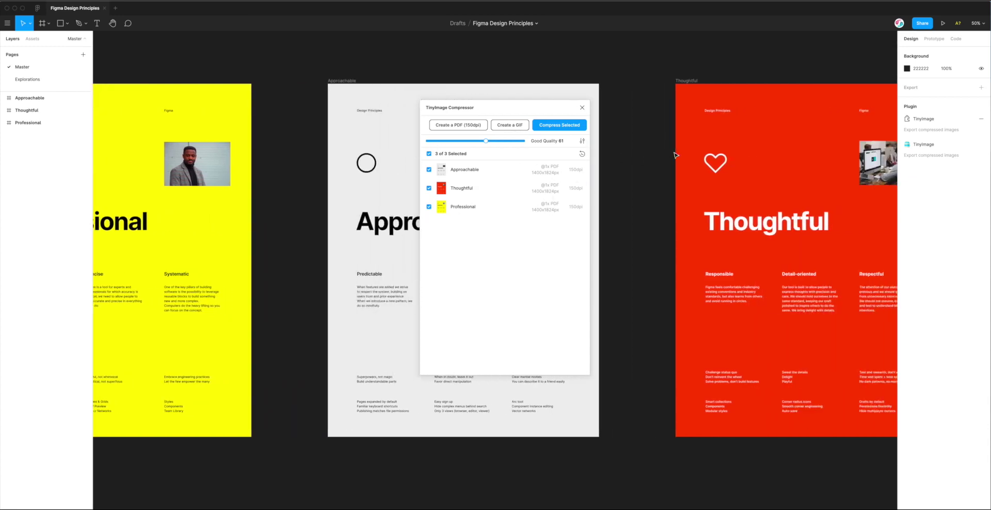
{"action": "scroll", "coordinate": [675, 155], "scroll_direction": "right", "scroll_amount": 5}
- Reposition the TinyImage plugin window with a series of small adjustments
{"action": "left_click_drag", "start_coordinate": [494, 110], "coordinate": [494, 117]}
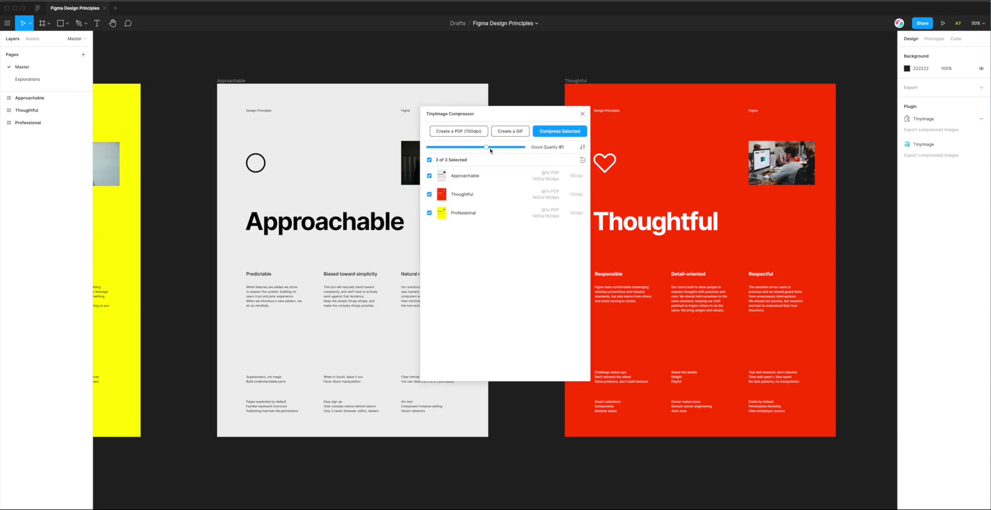
{"action": "left_click_drag", "start_coordinate": [494, 120], "coordinate": [511, 125]}
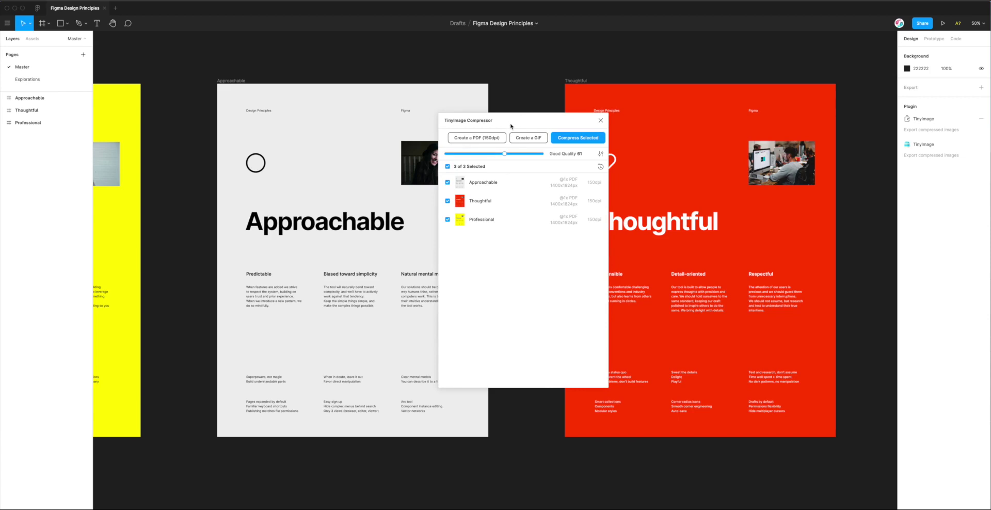
{"action": "left_click_drag", "start_coordinate": [511, 126], "coordinate": [493, 126]}
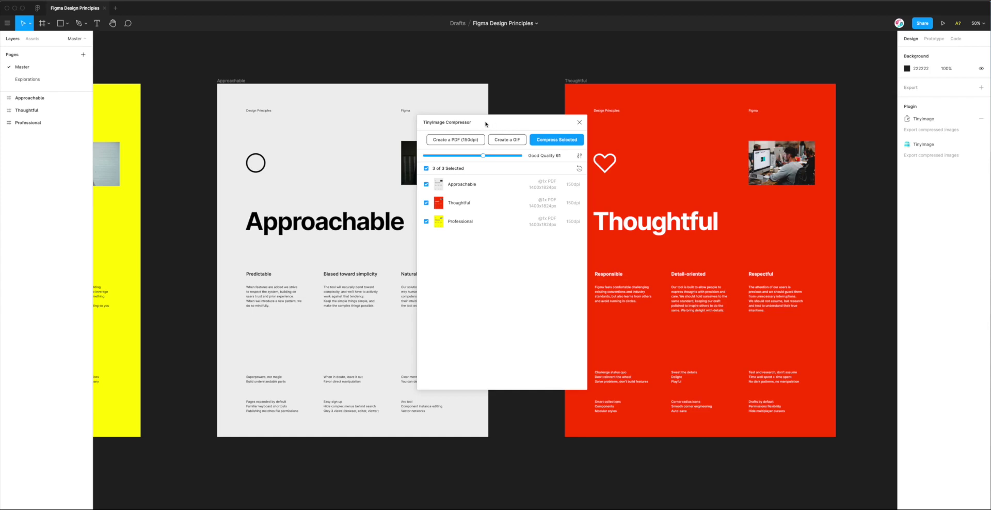
{"action": "left_click_drag", "start_coordinate": [485, 124], "coordinate": [492, 117]}
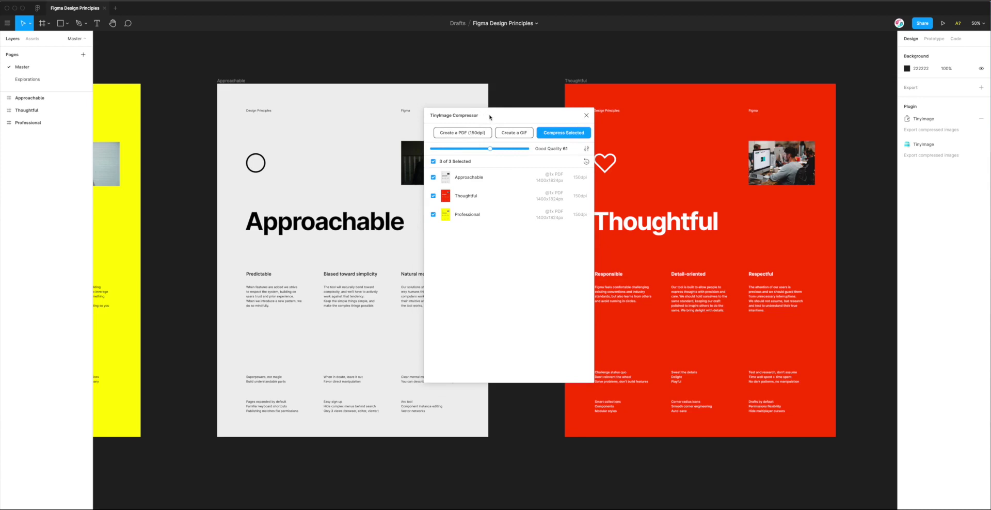
{"action": "left_click_drag", "start_coordinate": [498, 117], "coordinate": [464, 119]}
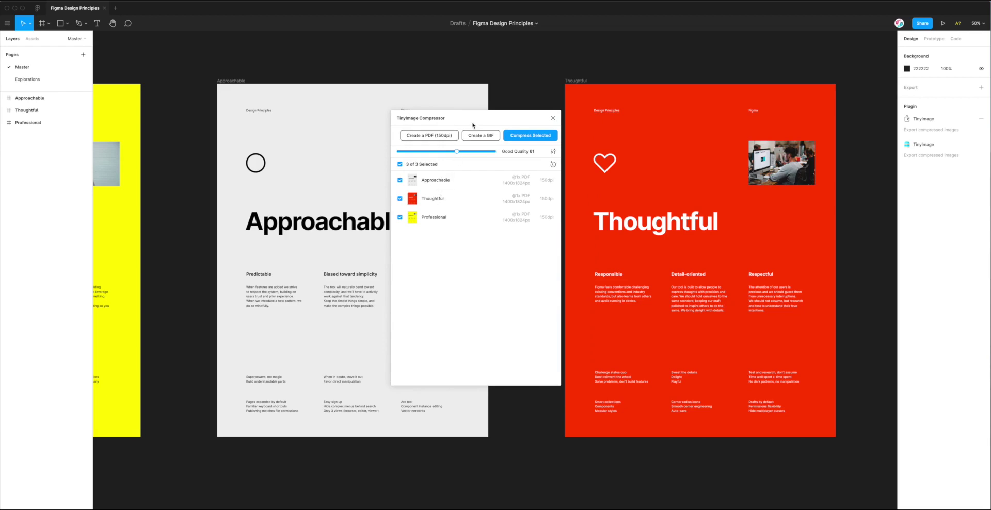
{"action": "left_click_drag", "start_coordinate": [473, 121], "coordinate": [476, 115]}
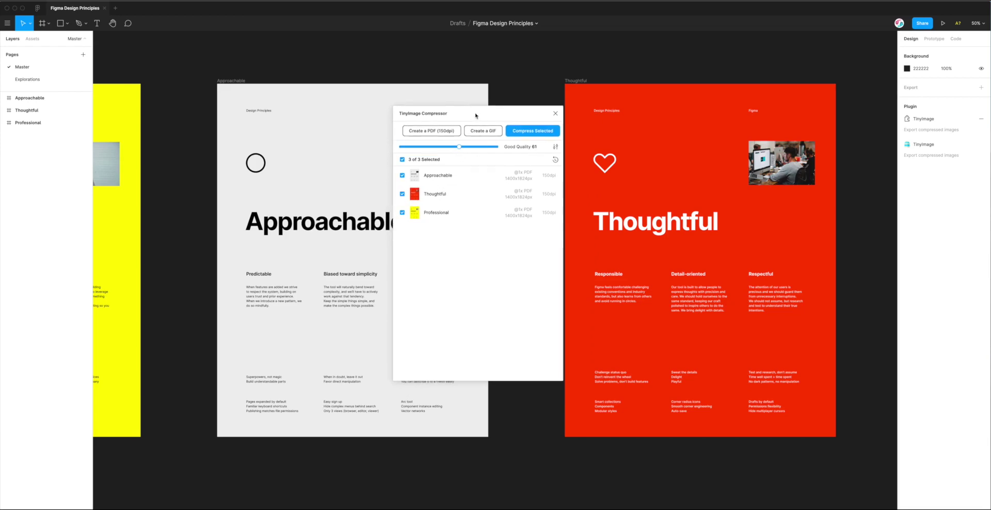
- Turn off PDF password protection and keep the PDF colour profile at RGB (Default)
{"action": "left_click", "coordinate": [555, 150]}
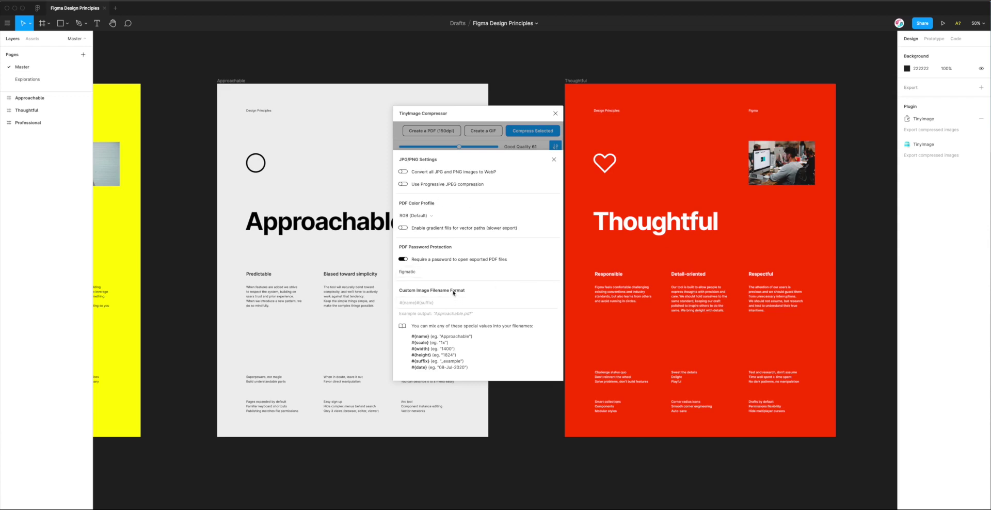
{"action": "left_click", "coordinate": [420, 261]}
{"action": "left_click", "coordinate": [438, 216]}
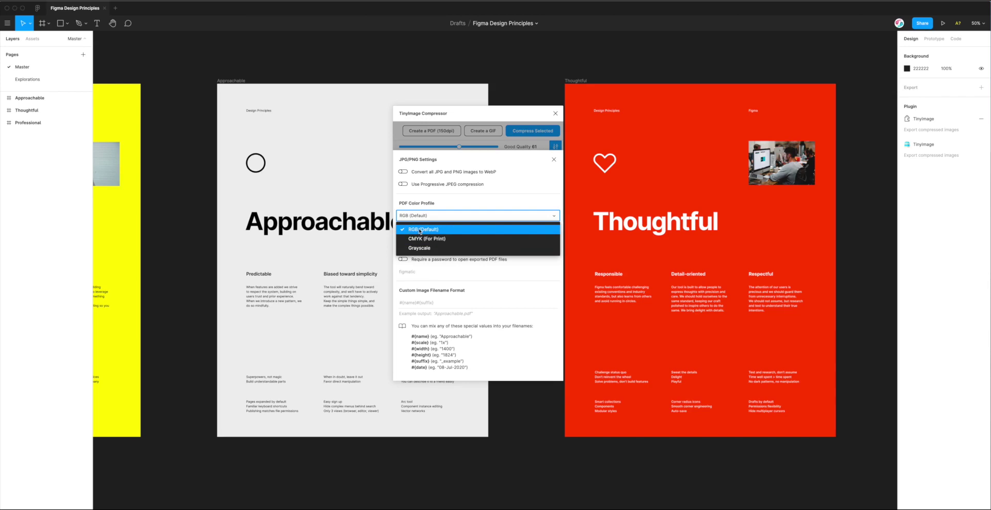
{"action": "left_click", "coordinate": [419, 231]}
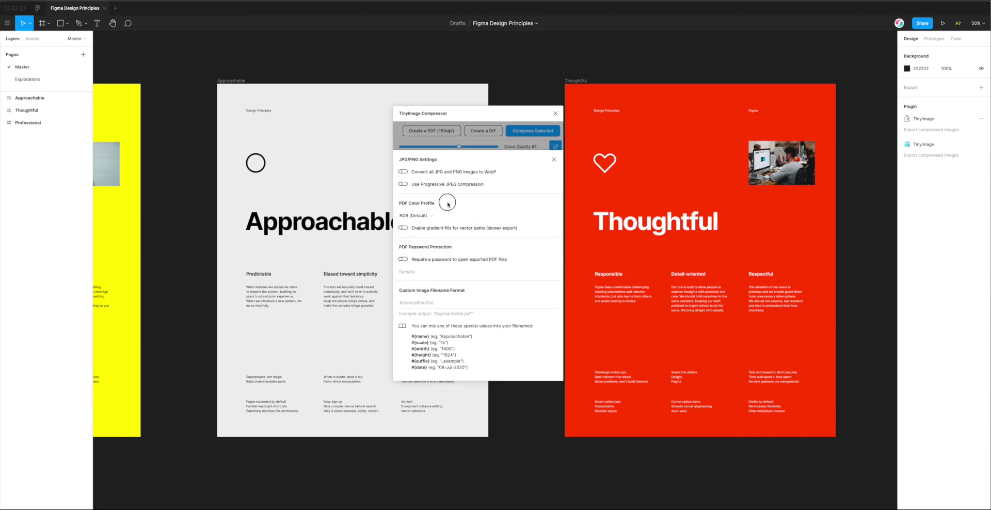
- Back on the frame list, untick Approachable and Professional, leaving only Thoughtful
{"action": "left_click", "coordinate": [554, 161]}
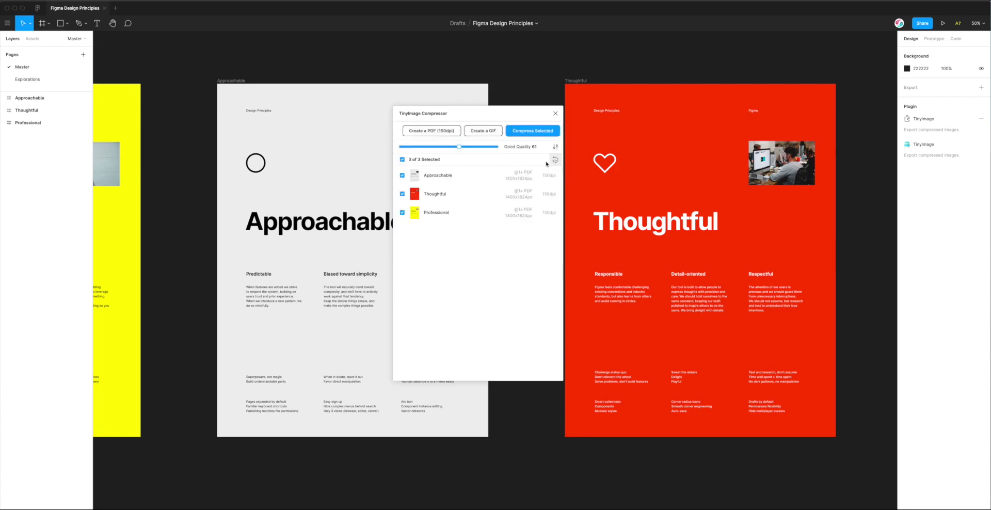
{"action": "left_click", "coordinate": [437, 178]}
{"action": "left_click", "coordinate": [435, 214]}
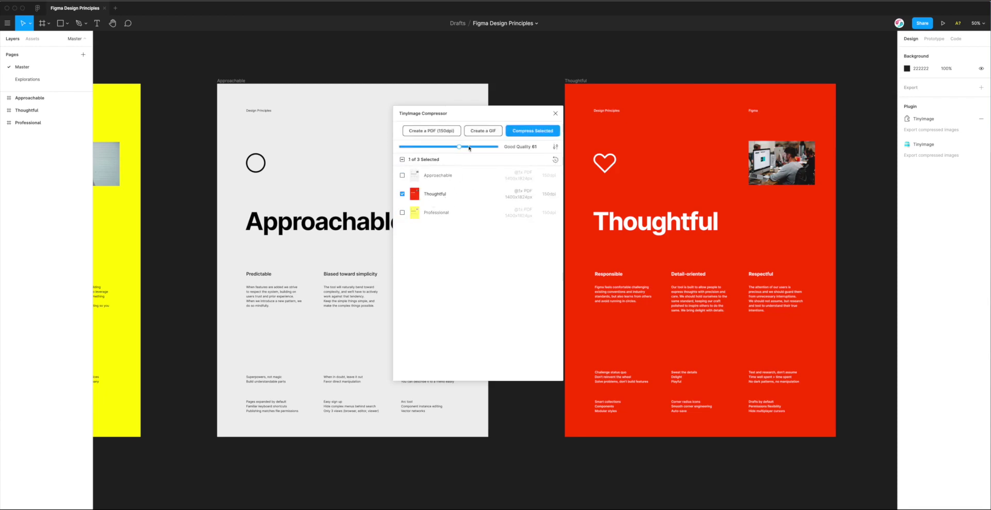
- Set the compression quality slider to Good Quality 57 at 150dpi
{"action": "left_click_drag", "start_coordinate": [458, 147], "coordinate": [489, 146]}
{"action": "left_click_drag", "start_coordinate": [489, 146], "coordinate": [419, 147]}
{"action": "left_click_drag", "start_coordinate": [419, 147], "coordinate": [455, 147]}
{"action": "left_click_drag", "start_coordinate": [456, 147], "coordinate": [489, 147]}
{"action": "left_click_drag", "start_coordinate": [489, 147], "coordinate": [413, 147]}
{"action": "left_click", "coordinate": [456, 147]}
- Compress Thoughtful and save it to the Desktop as 'Thoughtful RGB.pdf'
{"action": "left_click", "coordinate": [527, 132]}
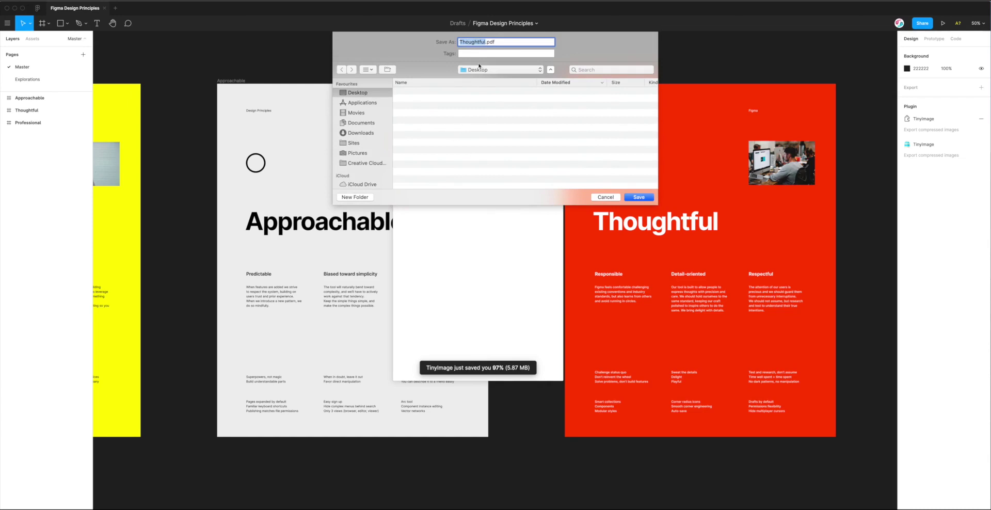
{"action": "left_click", "coordinate": [486, 41]}
{"action": "type", "text": "RGB"}
{"action": "left_click", "coordinate": [638, 197]}
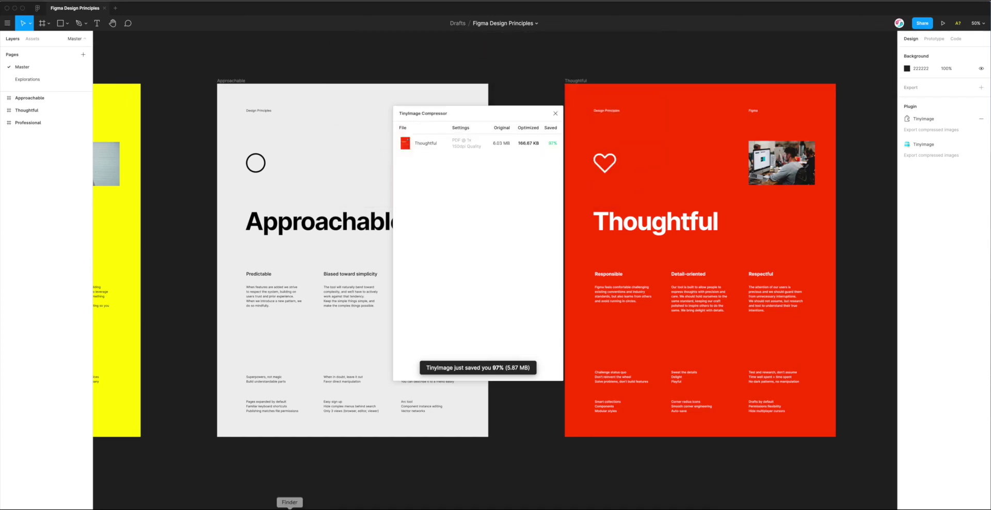
{"action": "left_click", "coordinate": [289, 507]}
{"action": "left_click", "coordinate": [621, 208]}
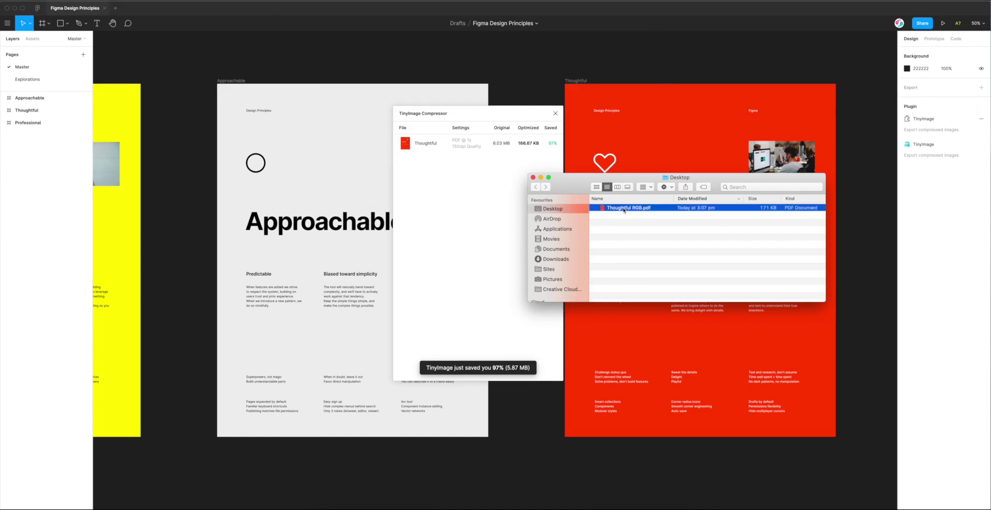
{"action": "key", "text": "space"}
{"action": "scroll", "coordinate": [610, 249], "scroll_direction": "up", "scroll_amount": 1}
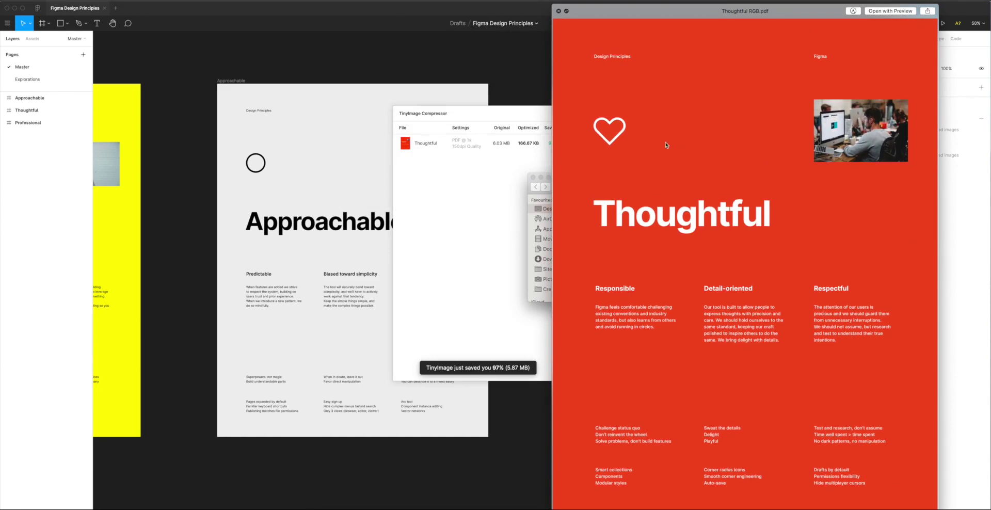
{"action": "key", "text": "space"}
{"action": "left_click", "coordinate": [506, 172]}
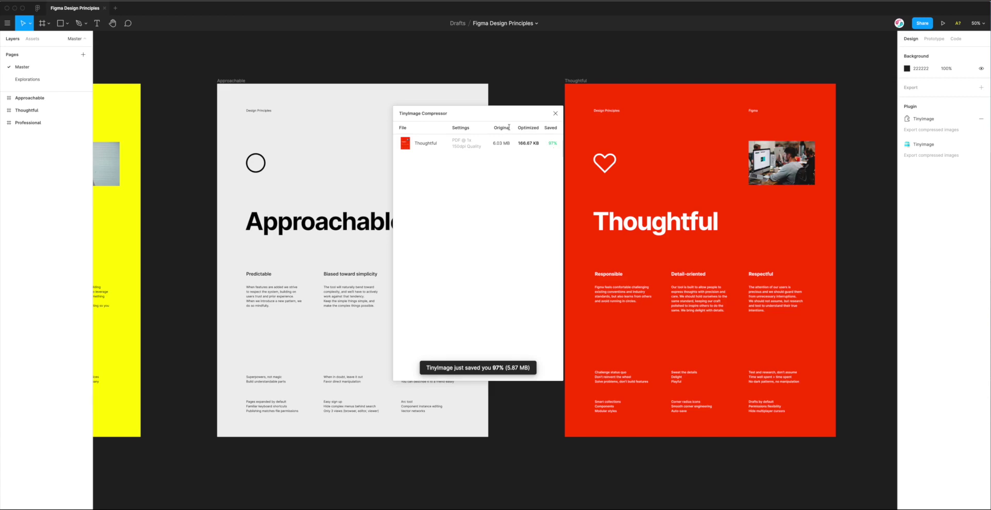
{"action": "left_click_drag", "start_coordinate": [508, 113], "coordinate": [494, 118]}
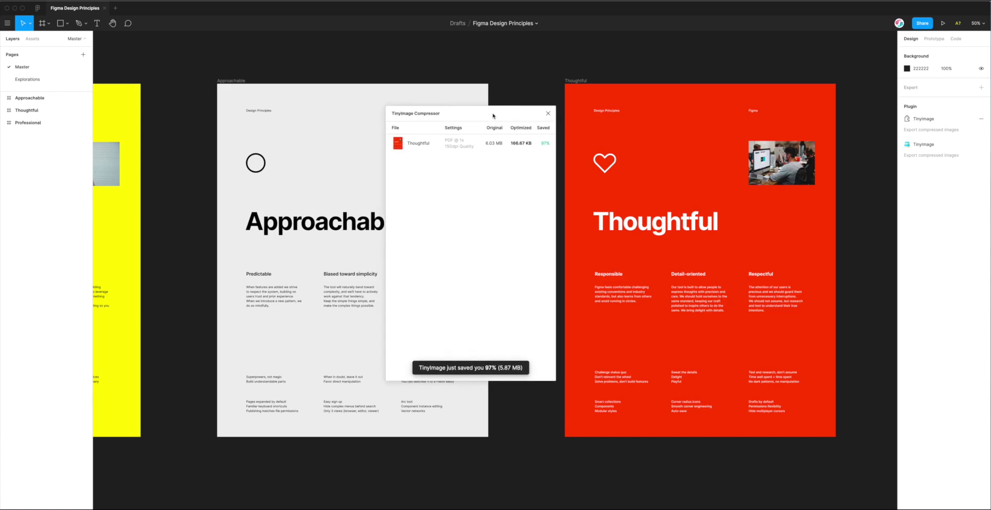
- Close TinyImage Compressor, then relaunch it from the right panel's Plugin section
{"action": "left_click", "coordinate": [548, 114]}
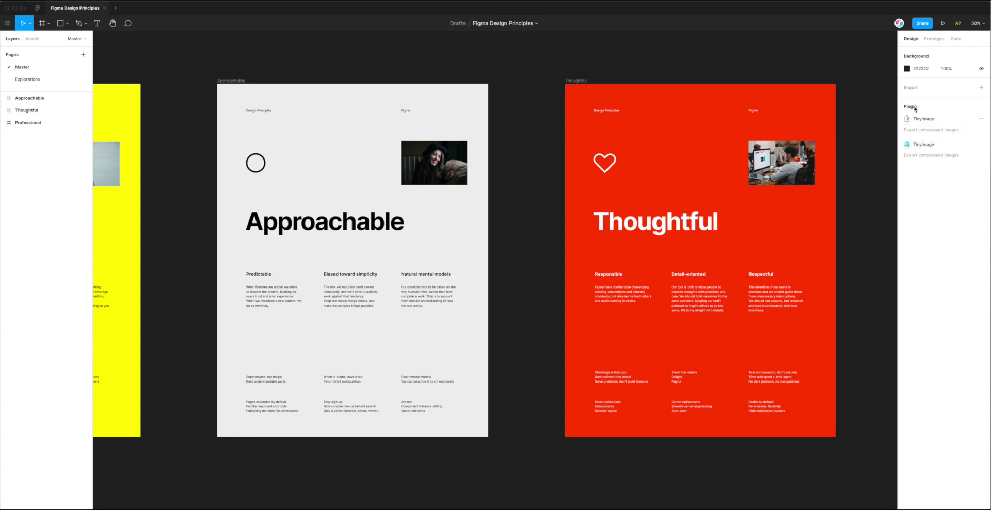
{"action": "left_click", "coordinate": [931, 147]}
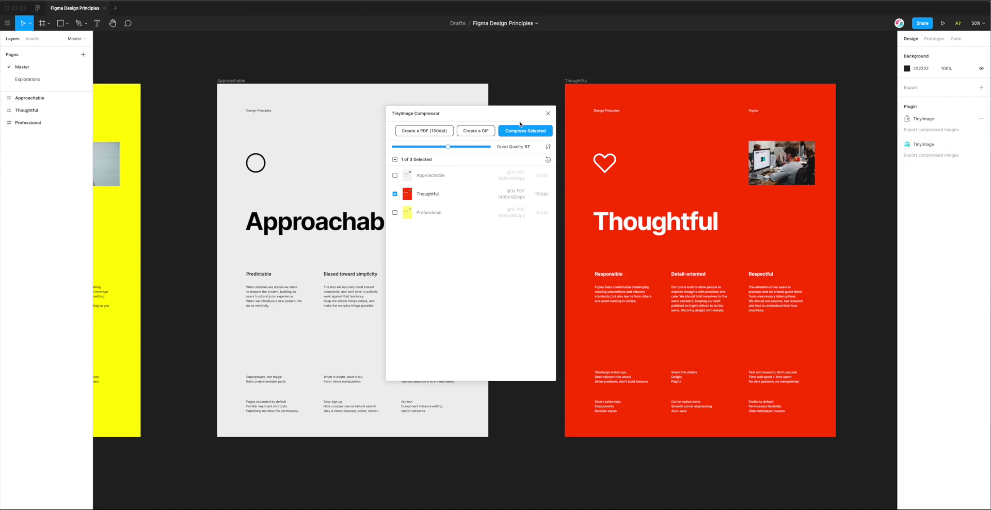
- Move the compressor window higher and open its extra export settings
{"action": "left_click_drag", "start_coordinate": [508, 117], "coordinate": [505, 106]}
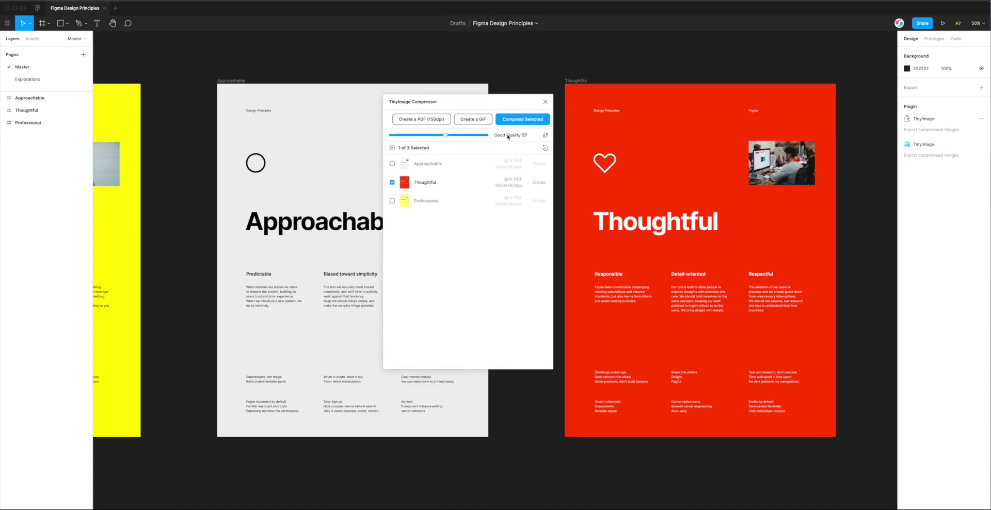
{"action": "left_click", "coordinate": [546, 137]}
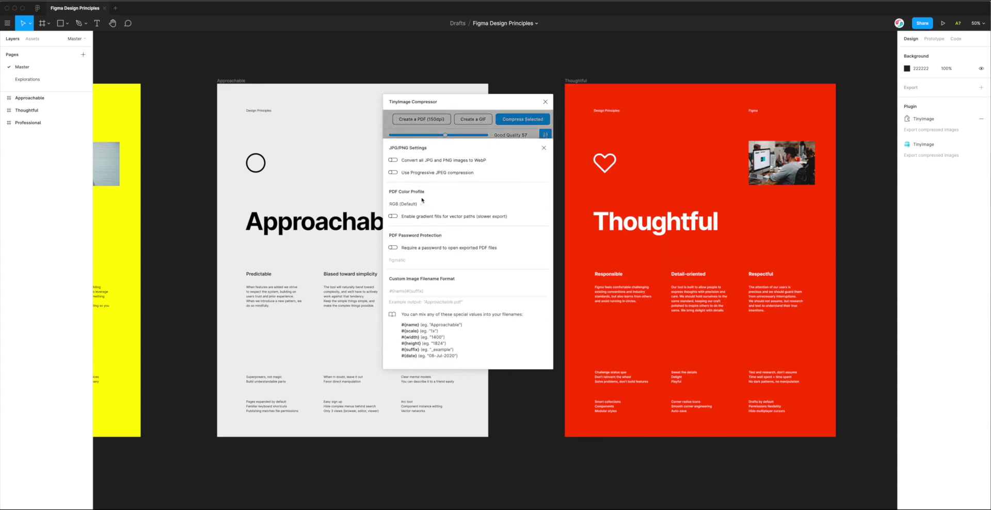
- Switch the PDF colour profile to CMYK (For Print) and return to the frame list
{"action": "left_click", "coordinate": [430, 205]}
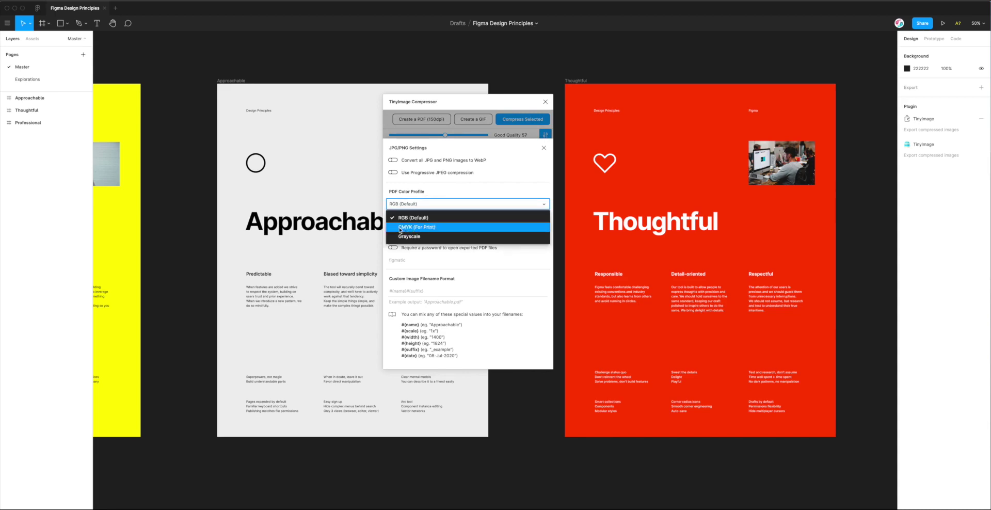
{"action": "left_click", "coordinate": [419, 231]}
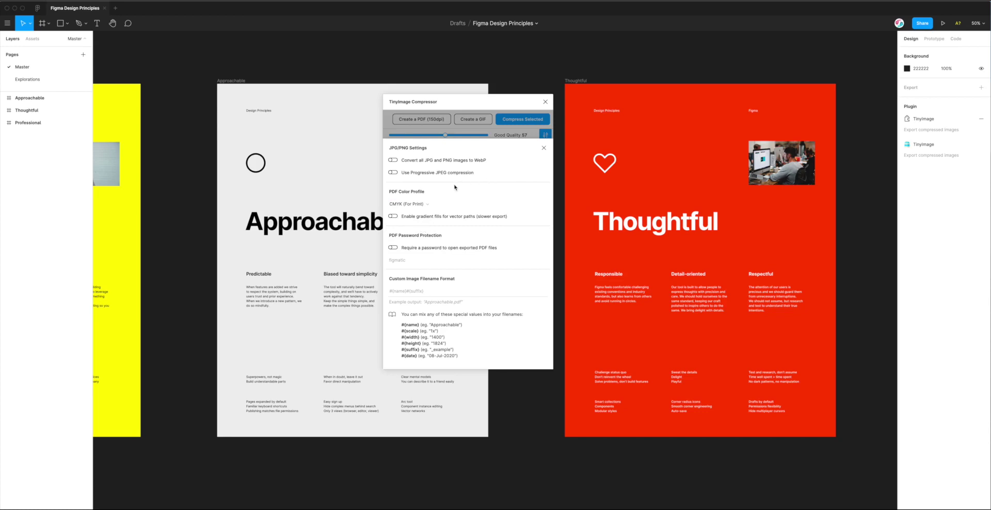
{"action": "left_click", "coordinate": [494, 133]}
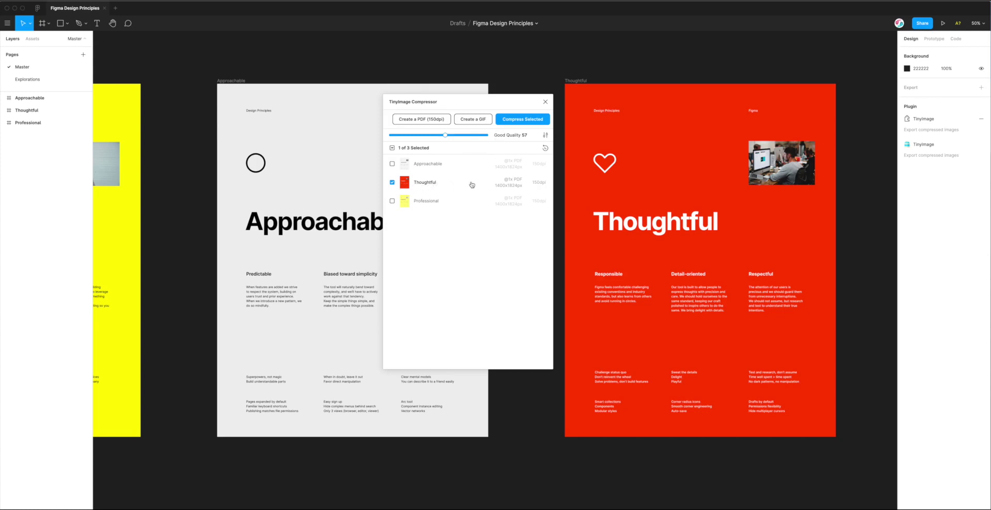
- Recompress the Thoughtful frame to 196.91 KB and save it to the Desktop as Thoughtful CMYK.pdf
{"action": "left_click", "coordinate": [519, 120]}
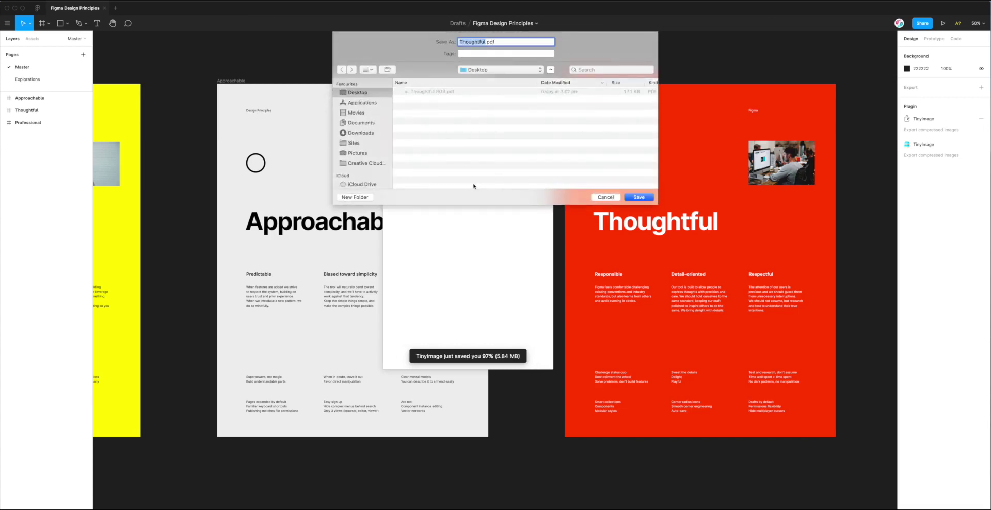
{"action": "left_click", "coordinate": [486, 42]}
{"action": "type", "text": "CMYK"}
{"action": "key", "text": "Return"}
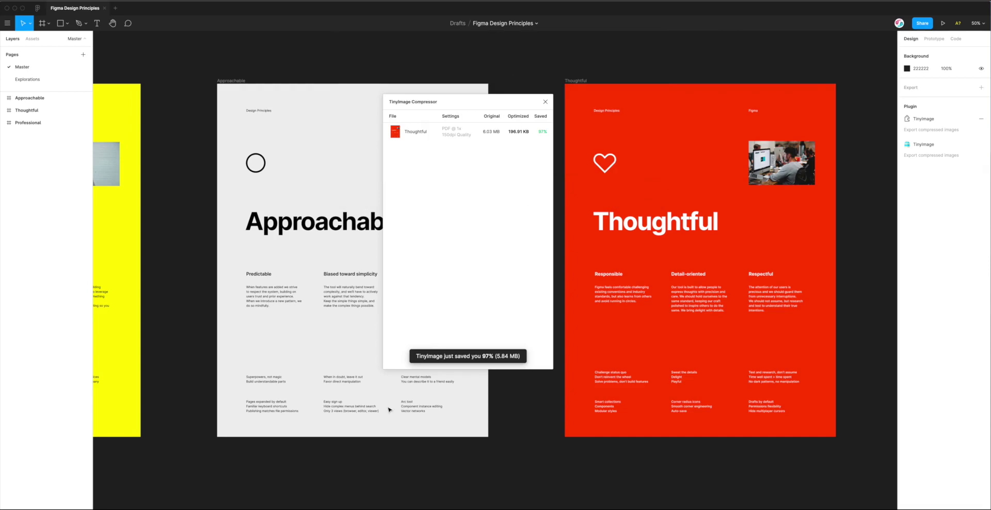
- Show the Desktop in Finder and Quick Look Thoughtful CMYK.pdf
{"action": "left_click", "coordinate": [289, 508]}
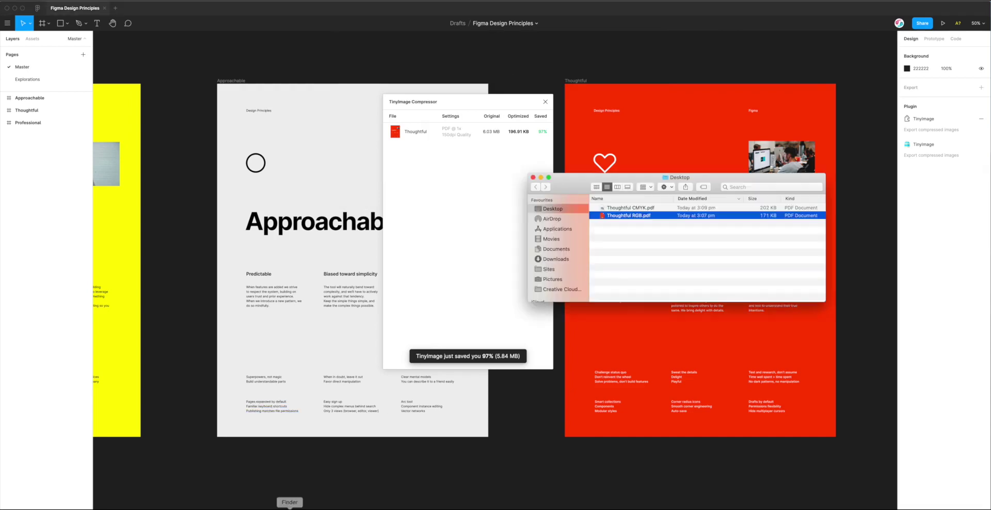
{"action": "left_click_drag", "start_coordinate": [662, 180], "coordinate": [661, 207]}
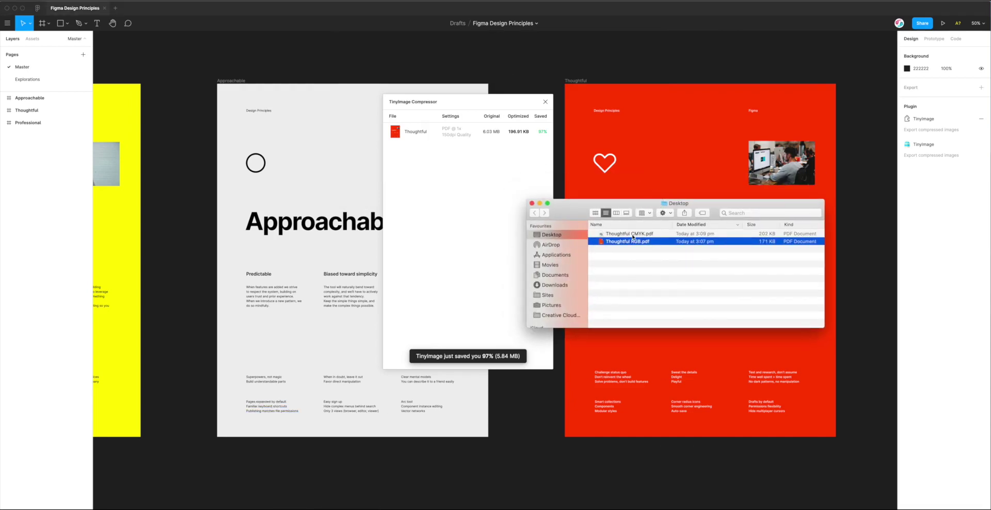
{"action": "left_click", "coordinate": [632, 235]}
{"action": "key", "text": "space"}
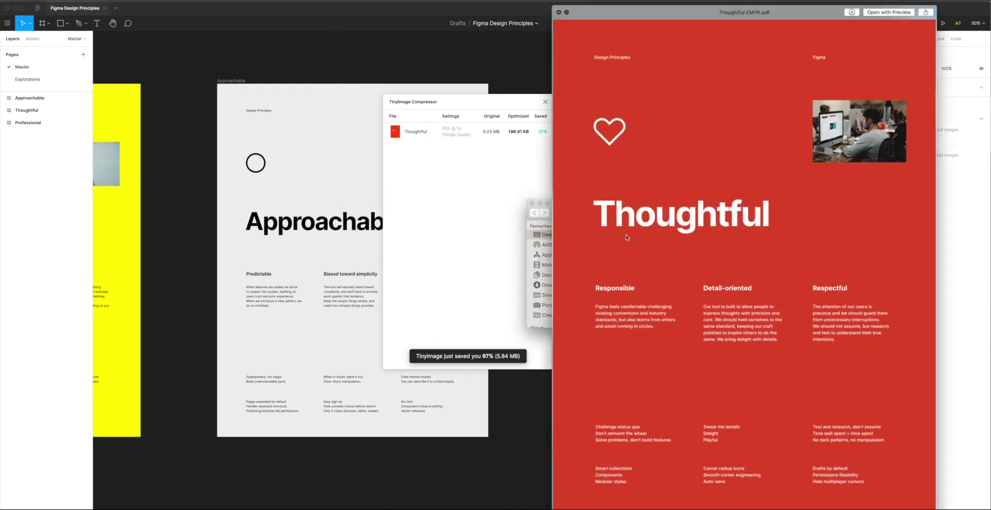
- Close the CMYK quick preview and open Thoughtful RGB.pdf in Preview
{"action": "left_click_drag", "start_coordinate": [766, 17], "coordinate": [717, 18]}
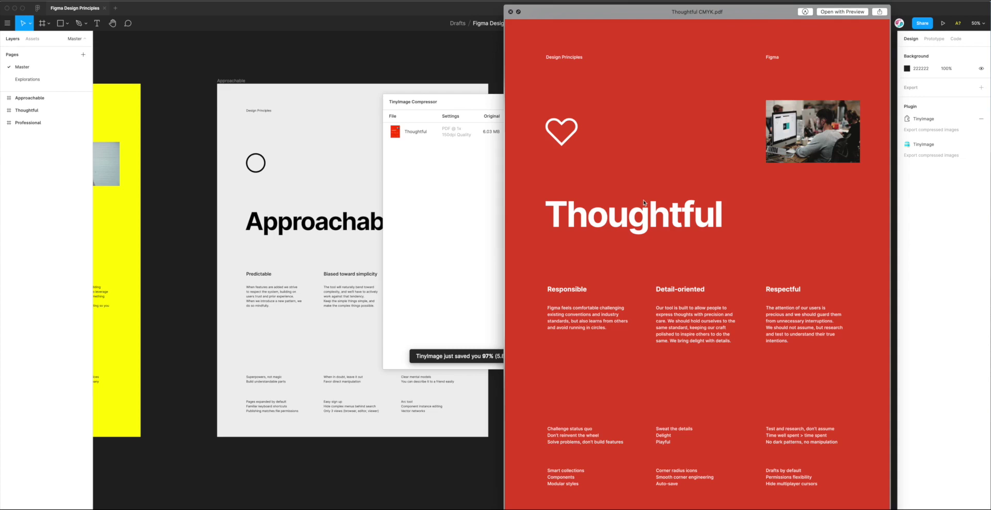
{"action": "key", "text": "space"}
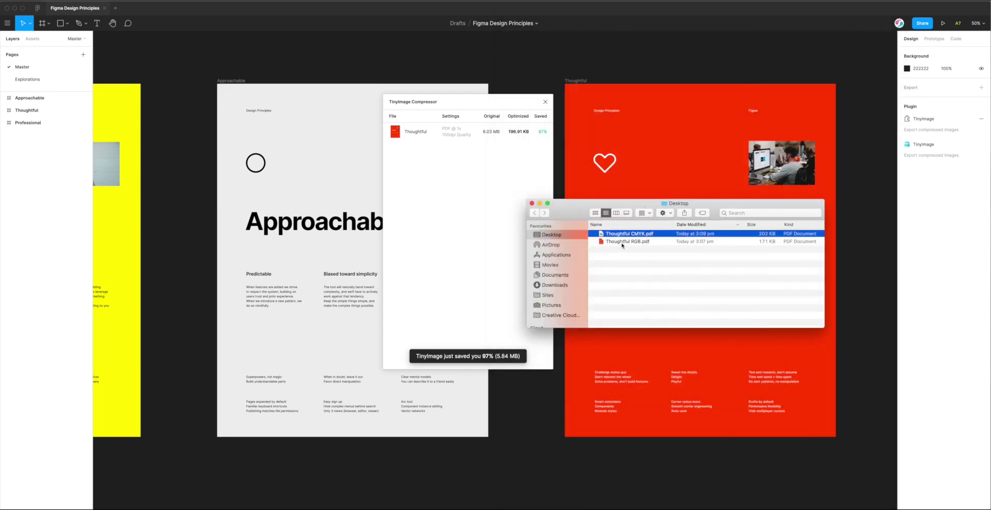
{"action": "double_click", "coordinate": [622, 243]}
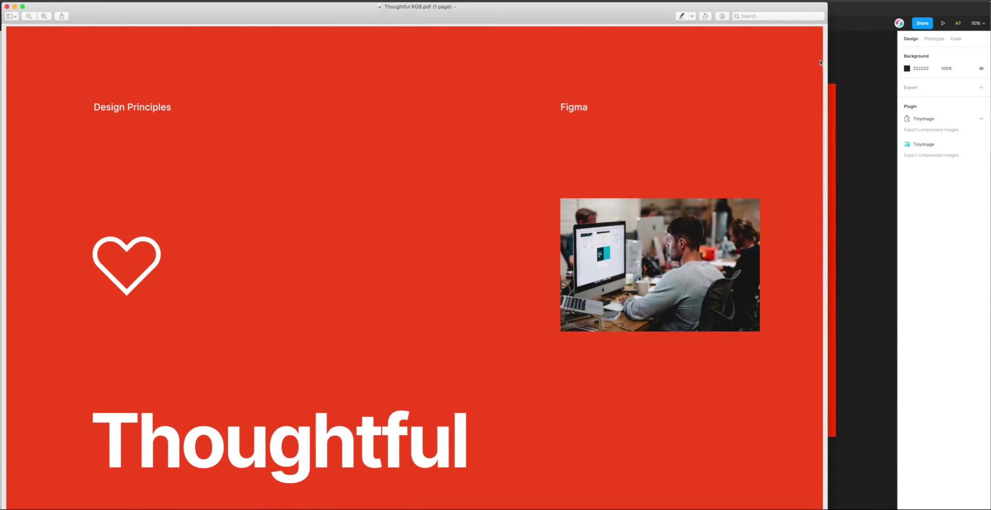
- Narrow the RGB PDF window and open Thoughtful CMYK.pdf in Preview
{"action": "left_click_drag", "start_coordinate": [827, 61], "coordinate": [355, 63]}
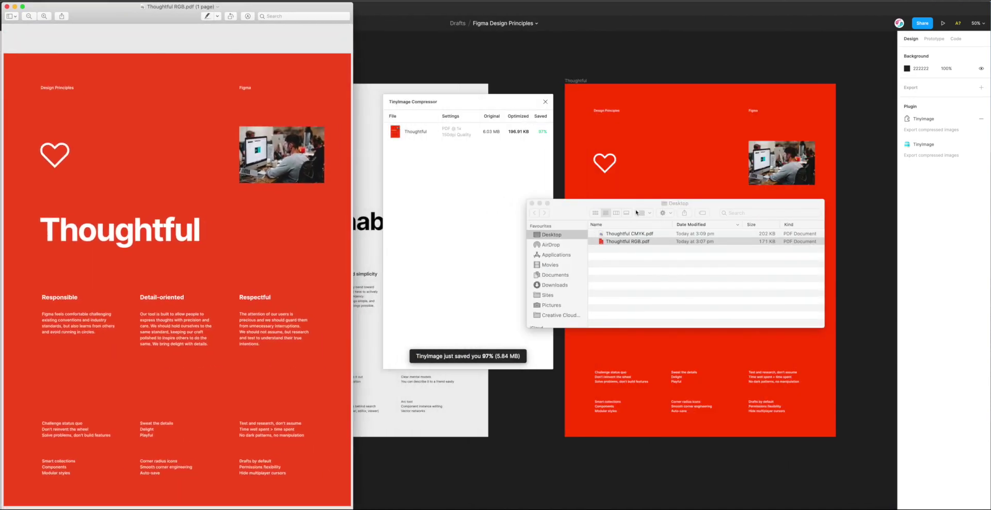
{"action": "left_click_drag", "start_coordinate": [636, 213], "coordinate": [692, 204]}
{"action": "double_click", "coordinate": [673, 225]}
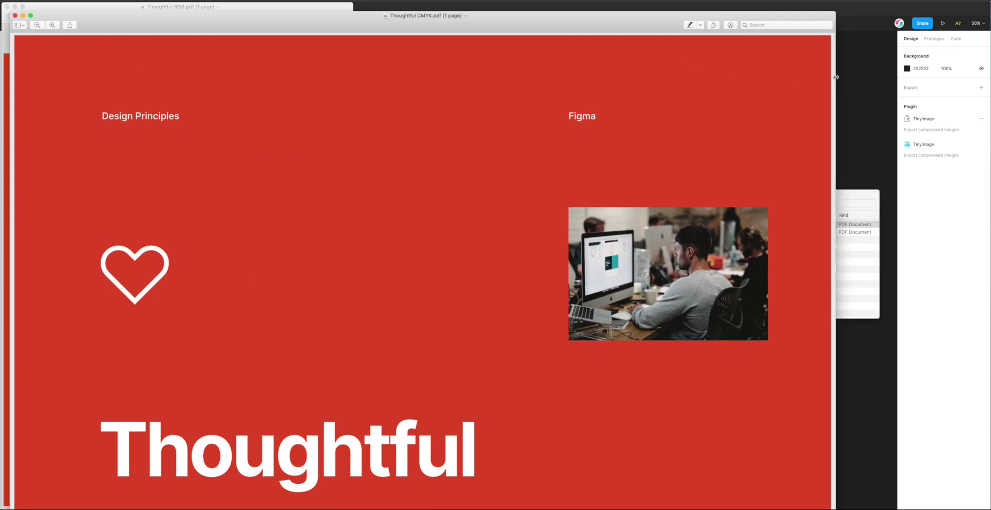
- Resize the CMYK PDF window and move it beside the RGB window
{"action": "left_click_drag", "start_coordinate": [835, 79], "coordinate": [325, 77]}
{"action": "left_click_drag", "start_coordinate": [221, 23], "coordinate": [554, 14]}
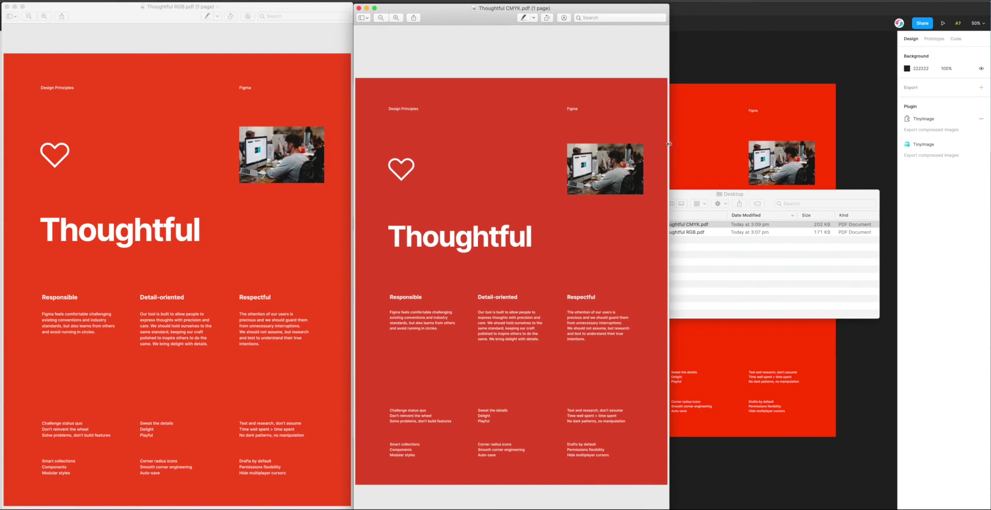
{"action": "left_click_drag", "start_coordinate": [669, 144], "coordinate": [703, 143]}
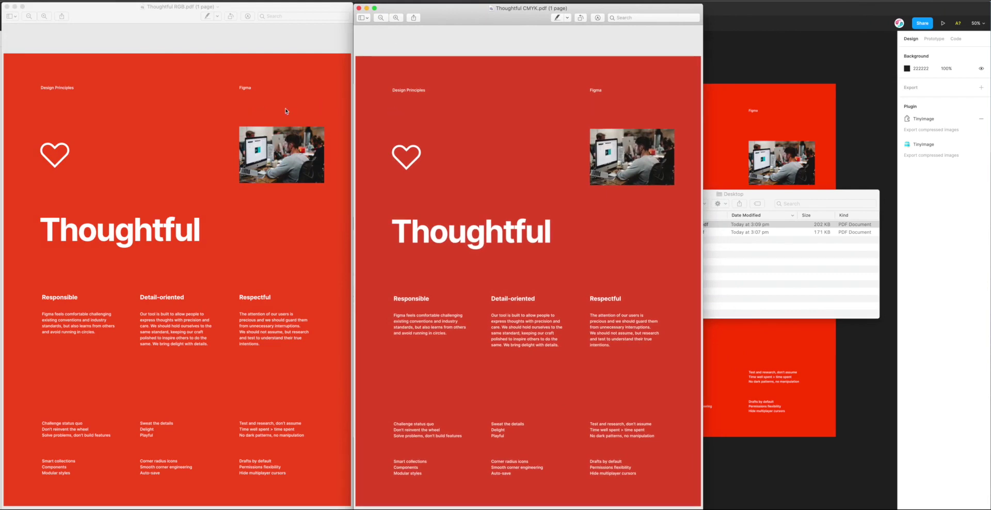
{"action": "left_click_drag", "start_coordinate": [361, 8], "coordinate": [443, 5]}
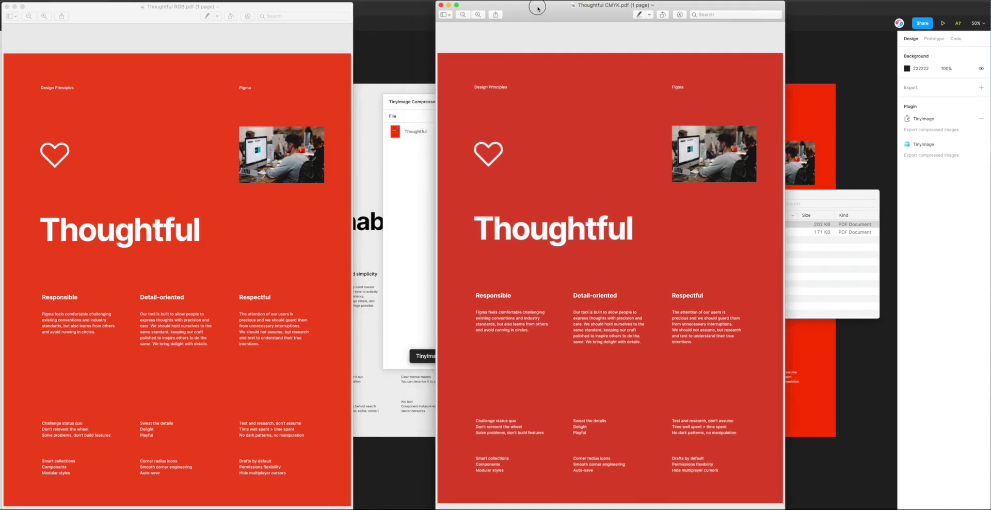
- Place the RGB and CMYK windows beside each other and clear the accidental text selection on the RGB page
{"action": "left_click_drag", "start_coordinate": [328, 10], "coordinate": [411, 10]}
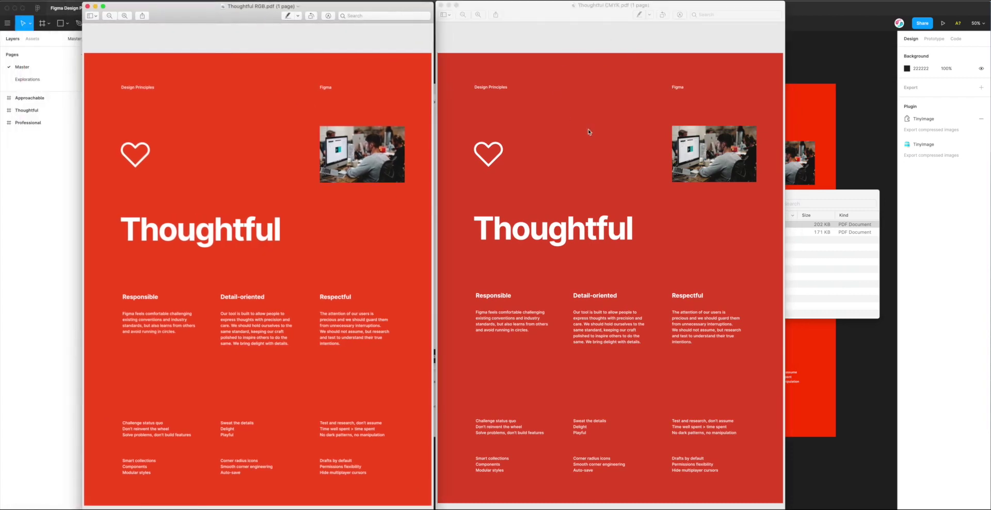
{"action": "left_click", "coordinate": [599, 113]}
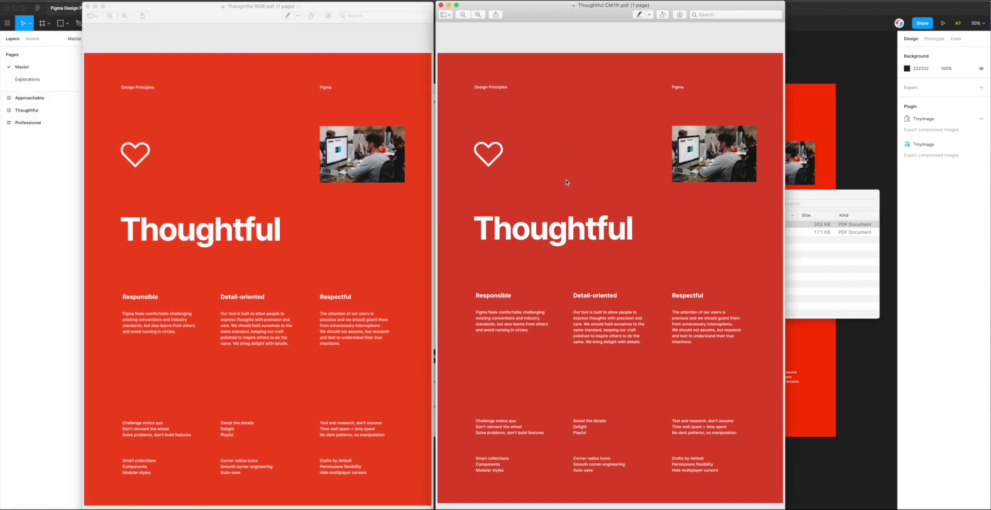
{"action": "left_click_drag", "start_coordinate": [593, 18], "coordinate": [591, 18]}
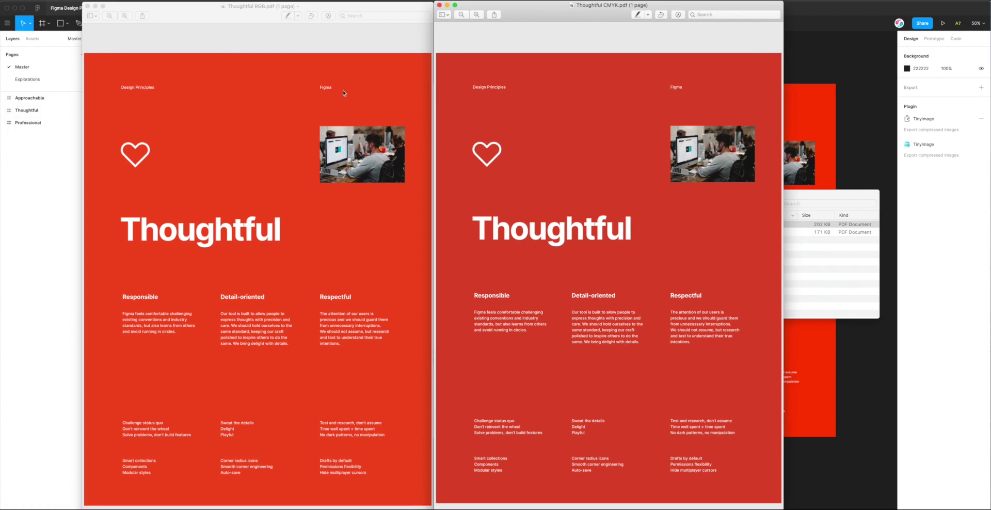
{"action": "left_click", "coordinate": [328, 95]}
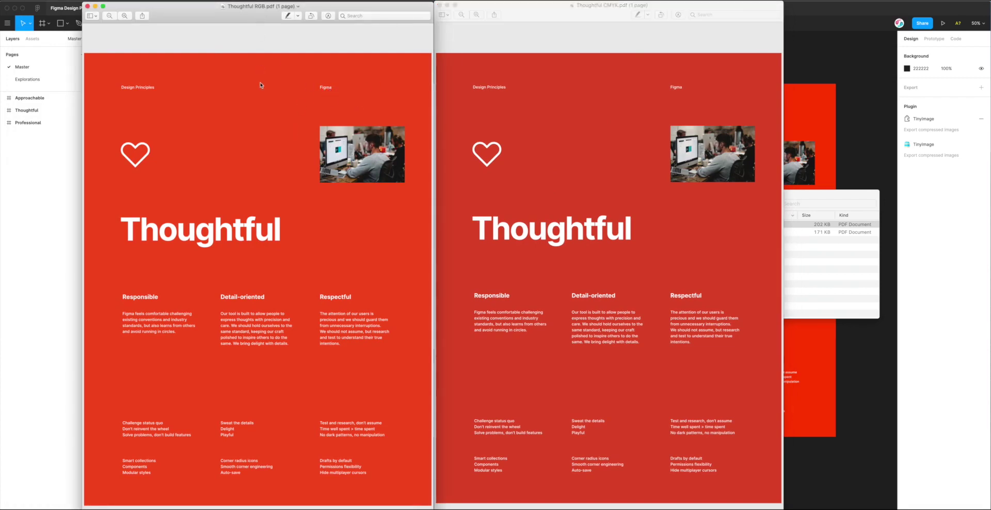
{"action": "key", "text": "super+a"}
{"action": "left_click", "coordinate": [447, 110]}
{"action": "left_click", "coordinate": [411, 110]}
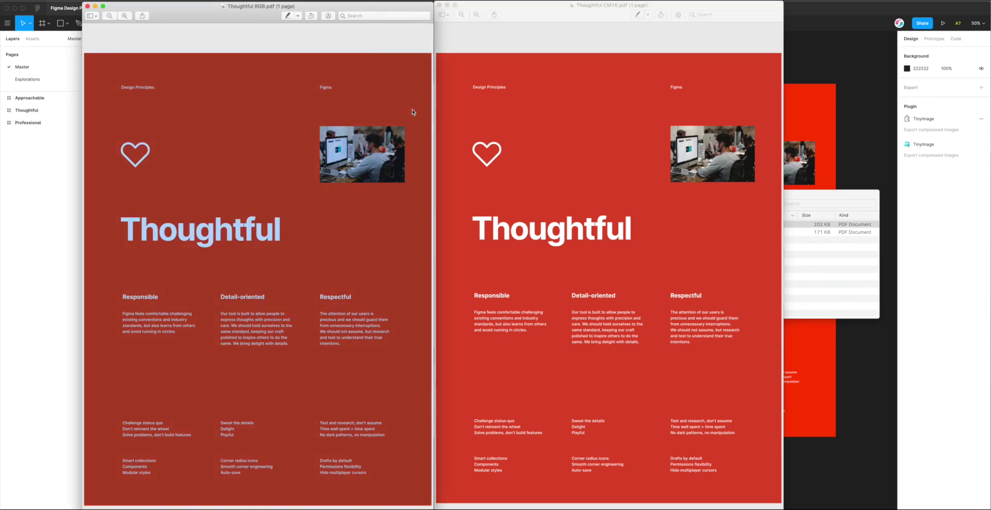
{"action": "left_click", "coordinate": [381, 46]}
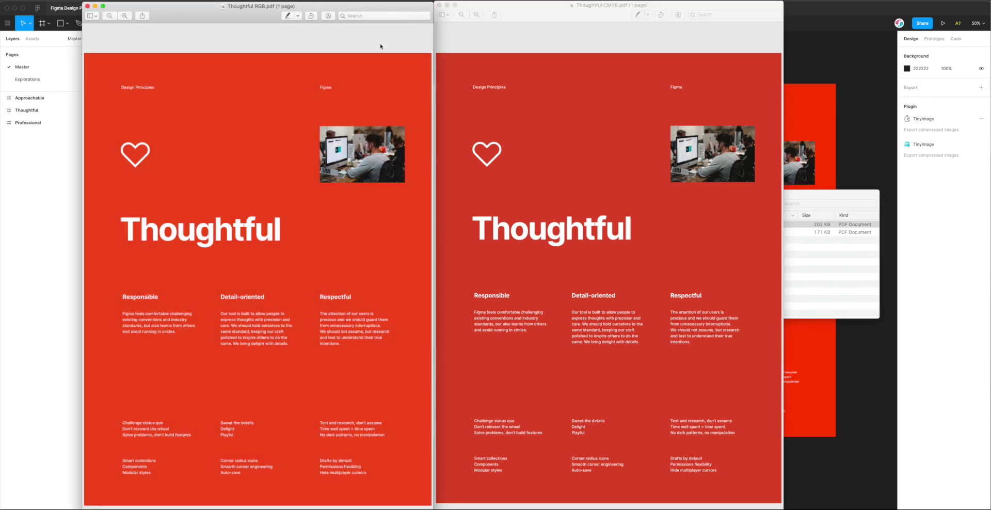
- Widen the CMYK PDF window and line it up next to the RGB PDF
{"action": "left_click", "coordinate": [491, 41]}
{"action": "left_click_drag", "start_coordinate": [528, 21], "coordinate": [536, 17]}
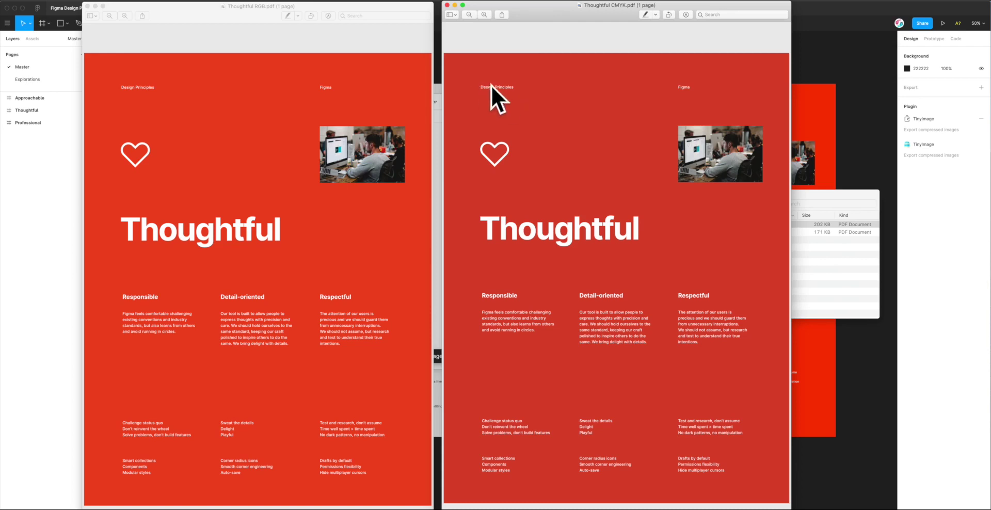
{"action": "mouse_move", "coordinate": [537, 17]}
{"action": "left_mouse_down"}
{"action": "mouse_move", "coordinate": [559, 14]}
{"action": "mouse_move", "coordinate": [543, 18]}
{"action": "left_mouse_up"}
{"action": "left_click_drag", "start_coordinate": [451, 195], "coordinate": [447, 194]}
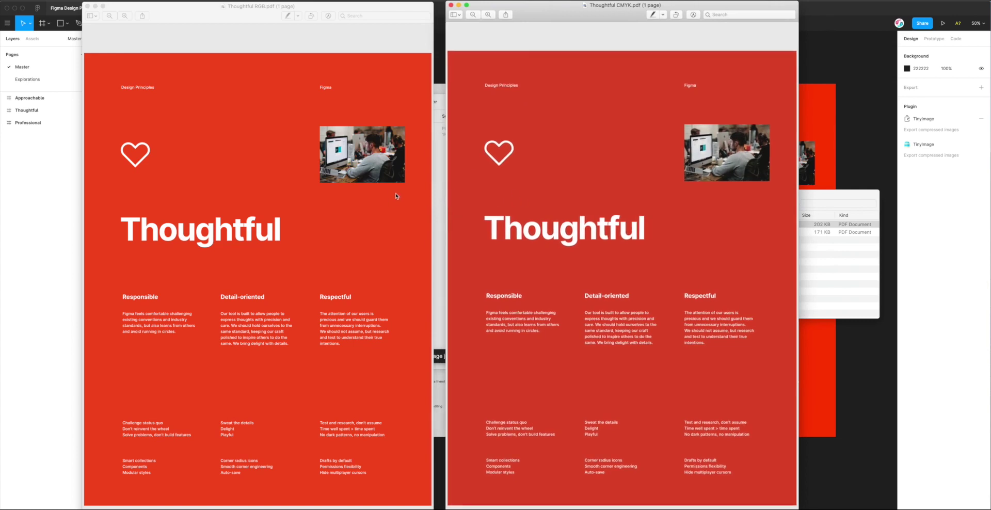
{"action": "left_click_drag", "start_coordinate": [367, 15], "coordinate": [376, 16]}
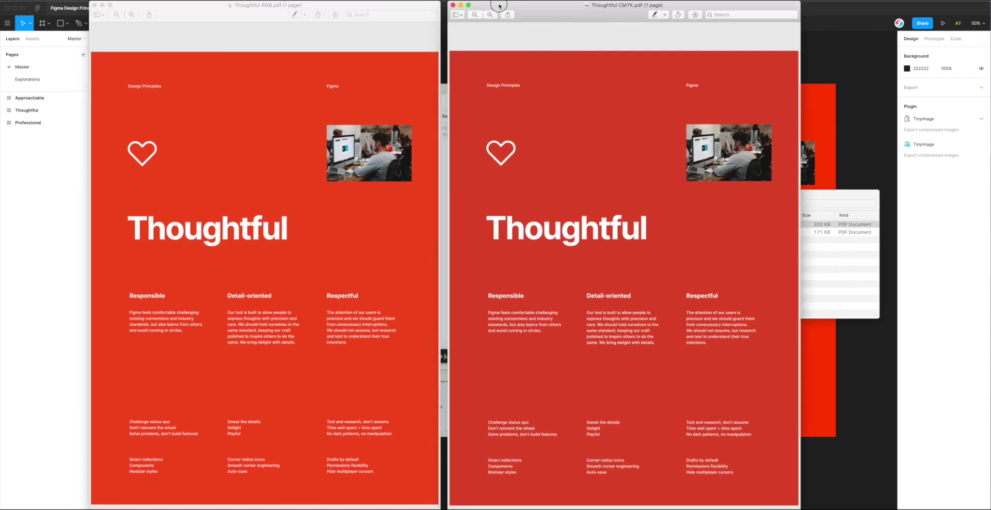
{"action": "left_click_drag", "start_coordinate": [496, 8], "coordinate": [504, 7]}
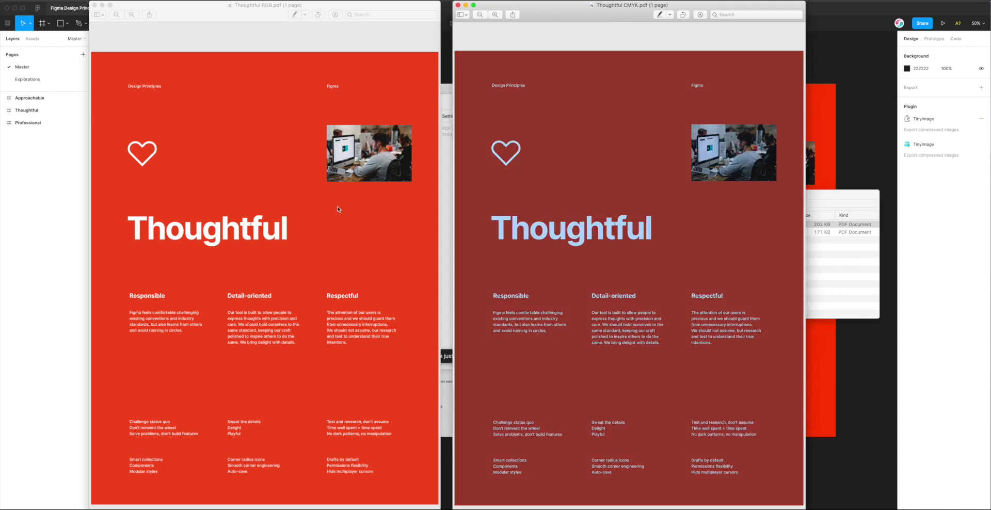
- Switch back and forth between the RGB and CMYK PDFs to compare them
{"action": "left_click", "coordinate": [337, 208]}
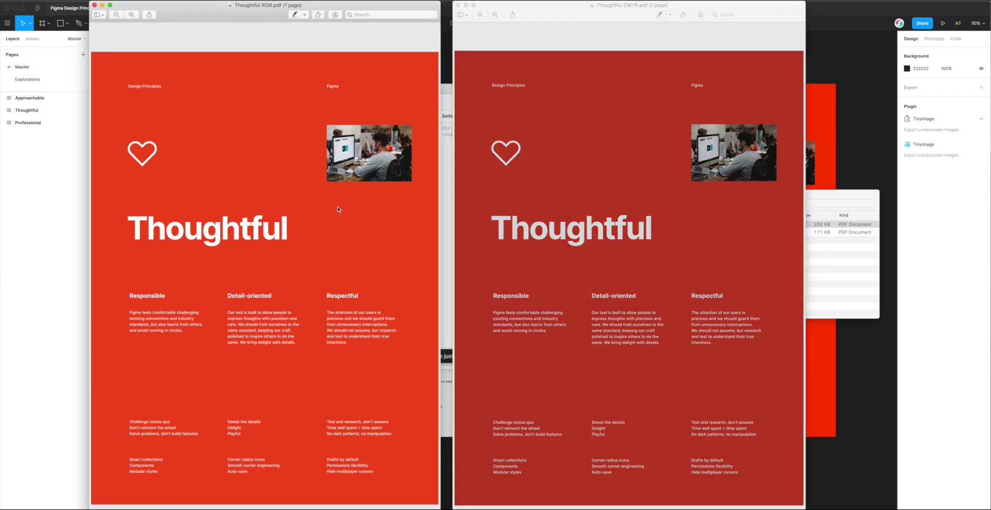
{"action": "left_click", "coordinate": [502, 36]}
{"action": "left_click", "coordinate": [392, 34]}
{"action": "left_click", "coordinate": [459, 37]}
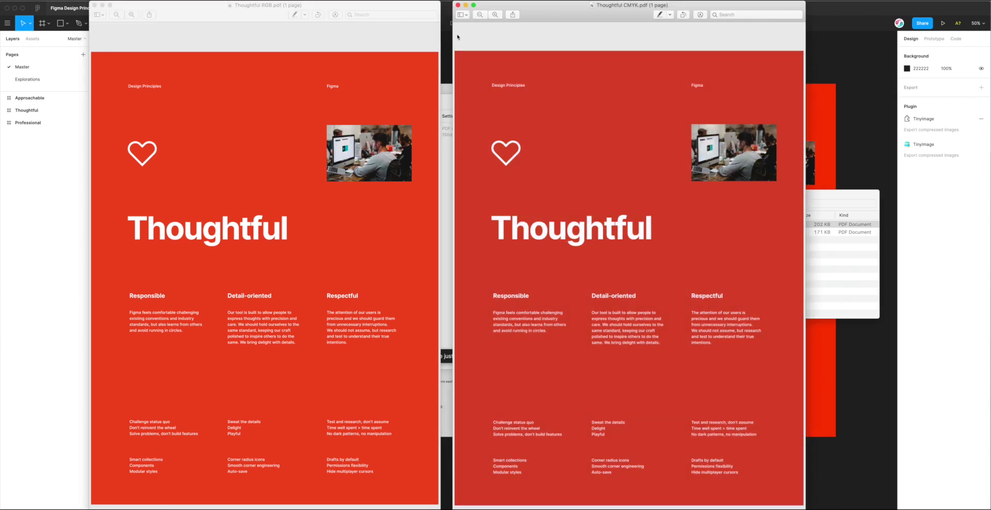
{"action": "mouse_move", "coordinate": [385, 13]}
{"action": "left_mouse_down"}
{"action": "mouse_move", "coordinate": [397, 9]}
{"action": "mouse_move", "coordinate": [368, 9]}
{"action": "left_mouse_up"}
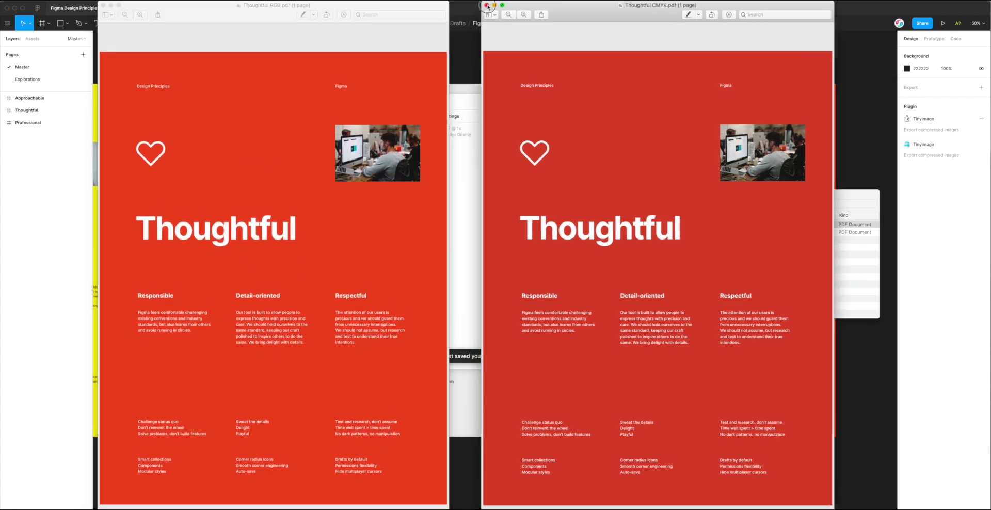
- Close both the CMYK and RGB PDF windows
{"action": "left_click", "coordinate": [457, 5]}
{"action": "left_click_drag", "start_coordinate": [109, 25], "coordinate": [211, 37]}
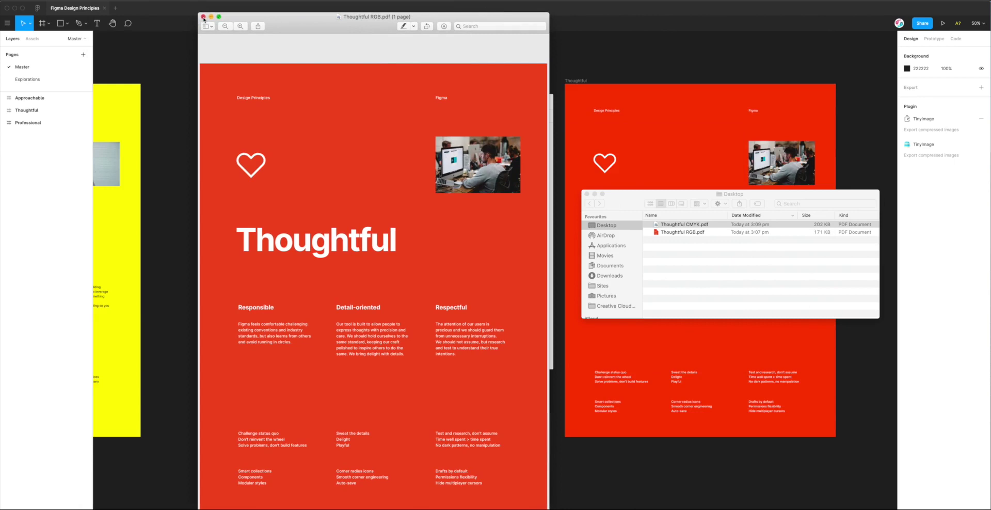
{"action": "left_click", "coordinate": [204, 17]}
- Return to Figma, close the TinyImage results and relaunch the TinyImage plugin
{"action": "left_click", "coordinate": [480, 159]}
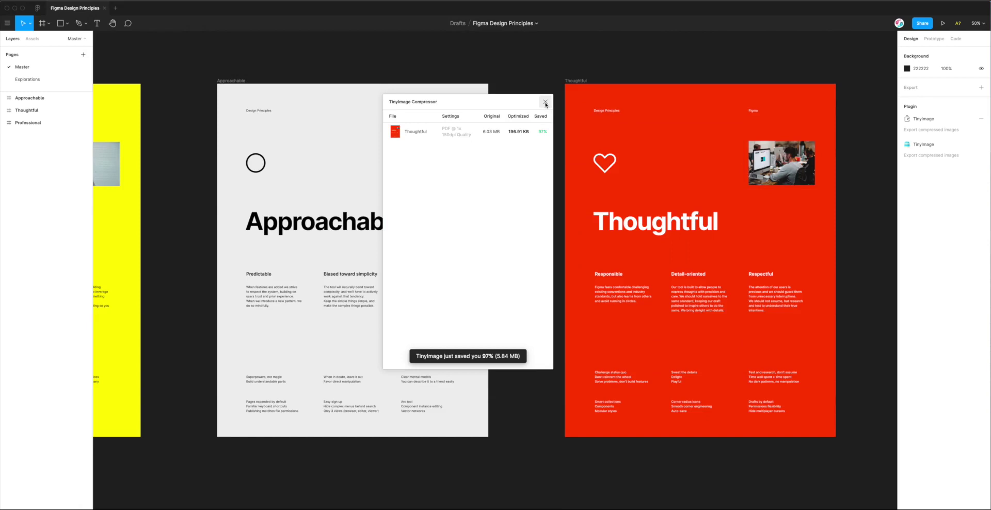
{"action": "left_click", "coordinate": [545, 103]}
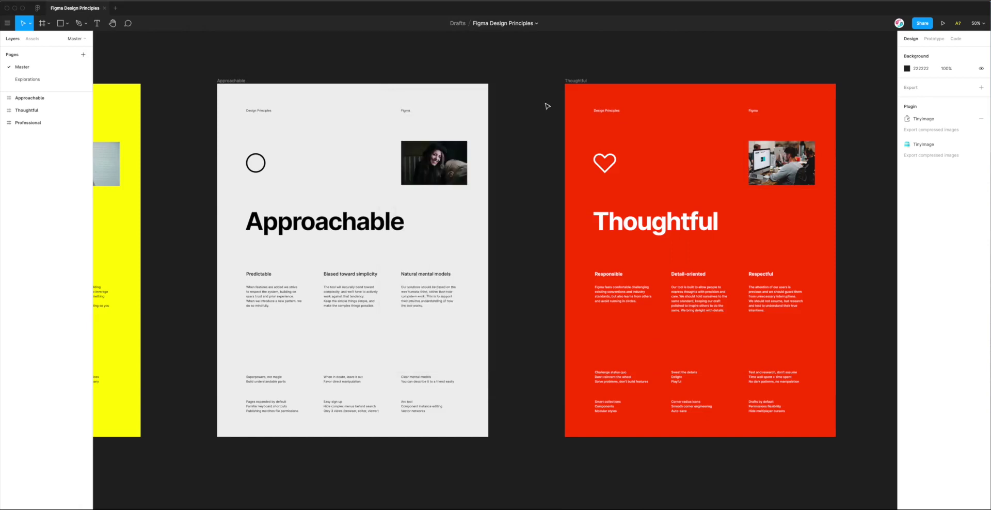
{"action": "left_click", "coordinate": [921, 145]}
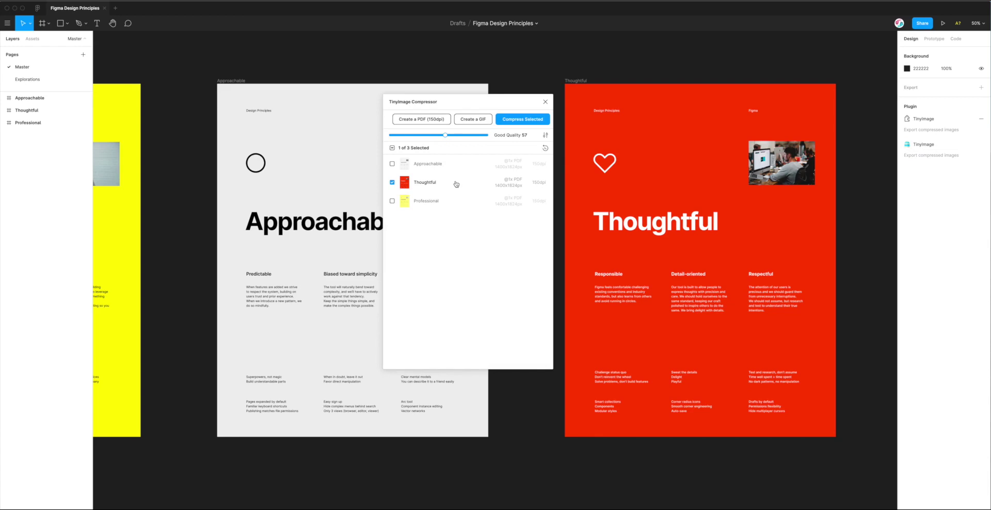
- Set TinyImage's PDF Color Profile to Grayscale in its settings
{"action": "left_click", "coordinate": [546, 136]}
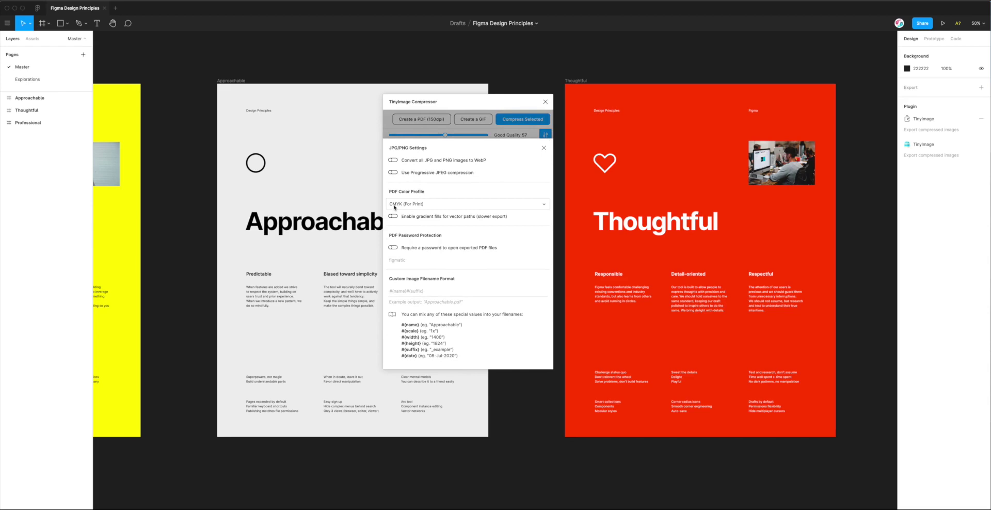
{"action": "left_click", "coordinate": [437, 205]}
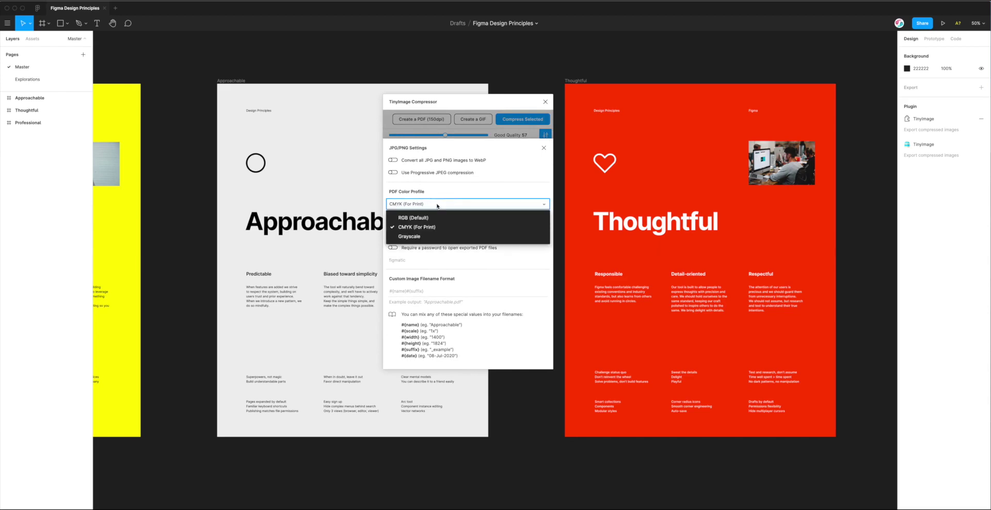
{"action": "left_click", "coordinate": [416, 237]}
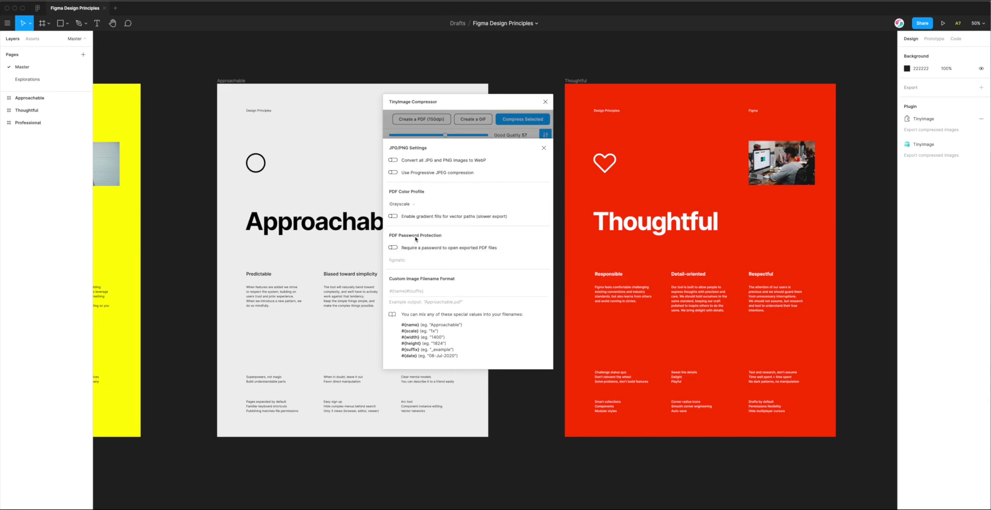
{"action": "left_click", "coordinate": [544, 149]}
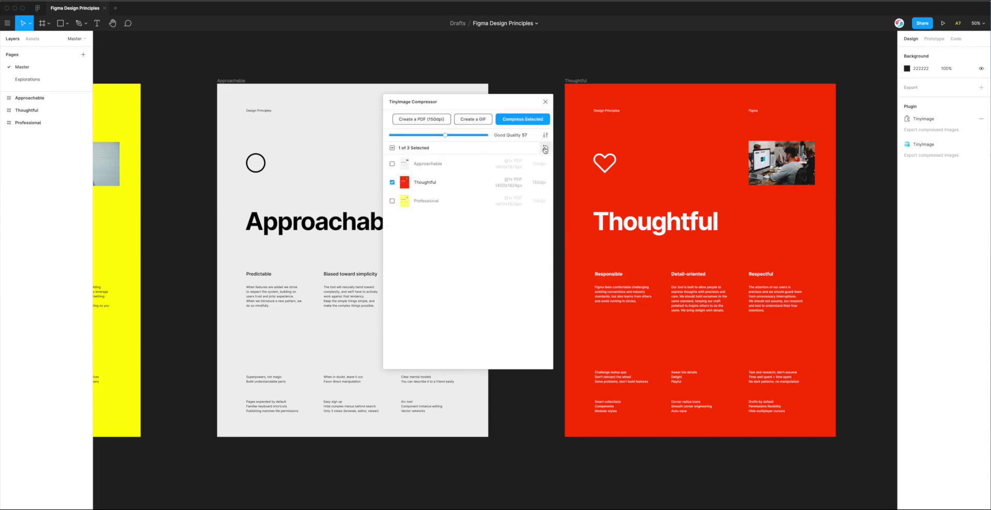
- Compress Thoughtful in Grayscale to 162.82 KB and save it to the Desktop as Thoughtful Grey.pdf
{"action": "left_click", "coordinate": [521, 121]}
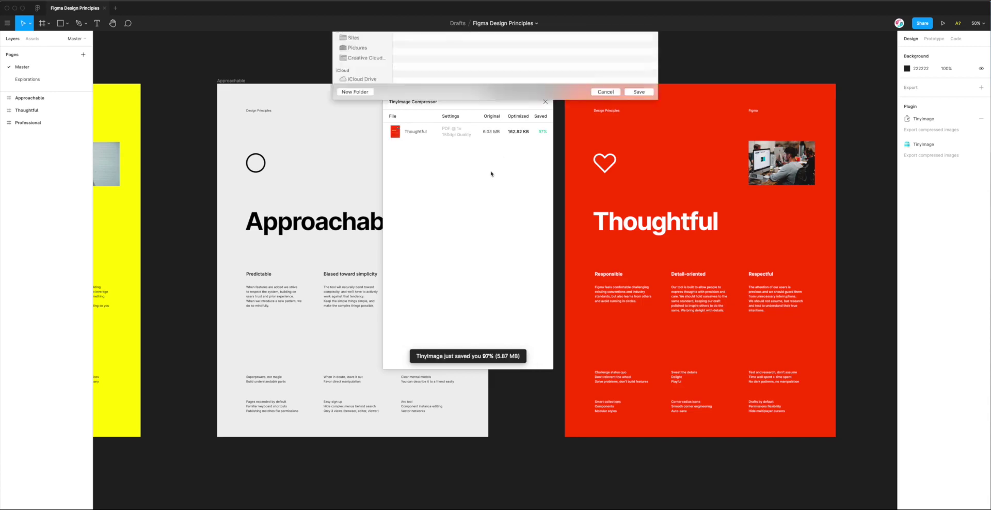
{"action": "key", "text": "Right"}
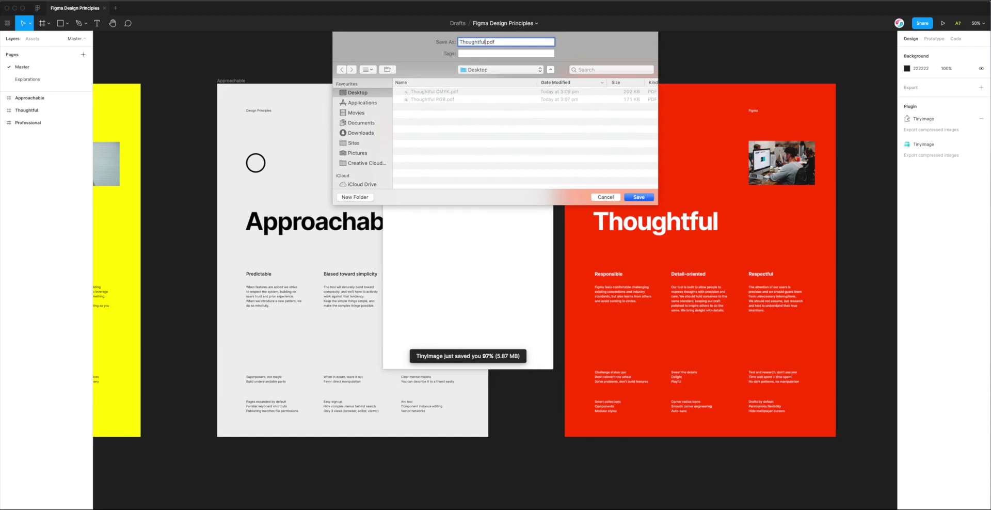
{"action": "type", "text": "Tiny"}
{"action": "key", "text": "Return"}
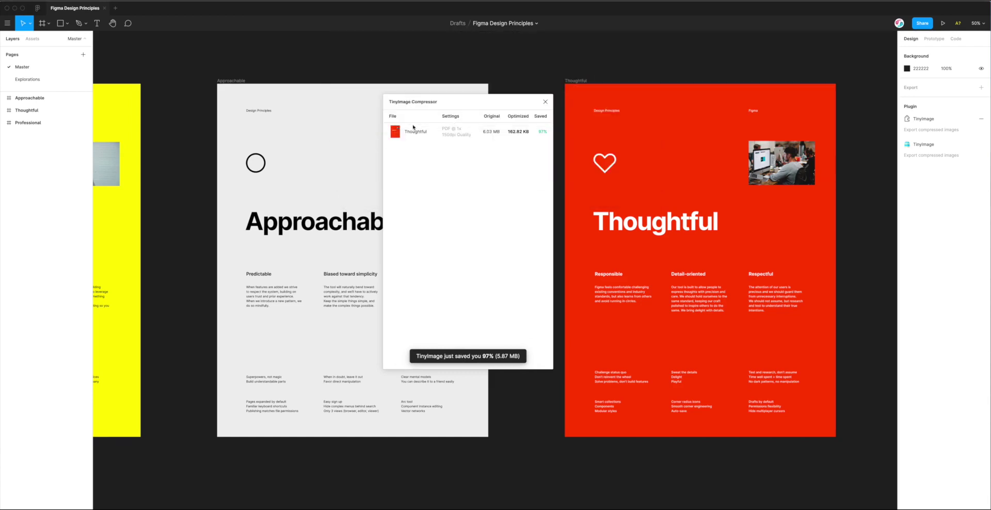
{"action": "left_click", "coordinate": [290, 505]}
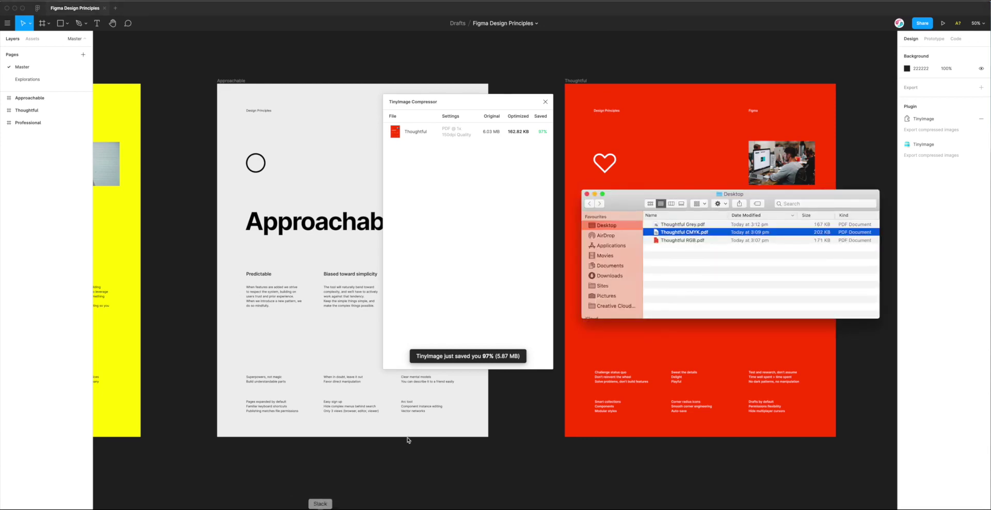
- Quick Look Thoughtful Grey.pdf in a smaller window, then close it
{"action": "left_click_drag", "start_coordinate": [688, 208], "coordinate": [662, 209]}
{"action": "left_click", "coordinate": [647, 225]}
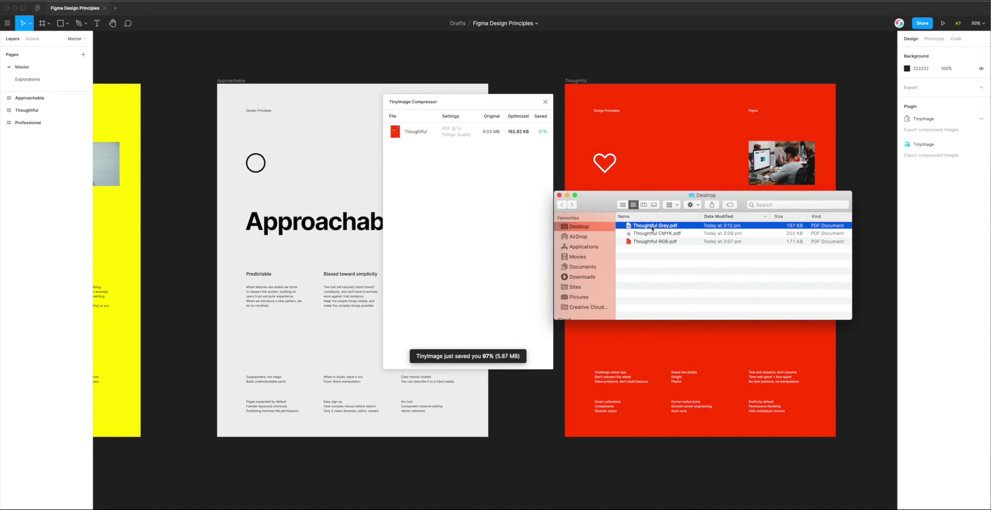
{"action": "key", "text": "space"}
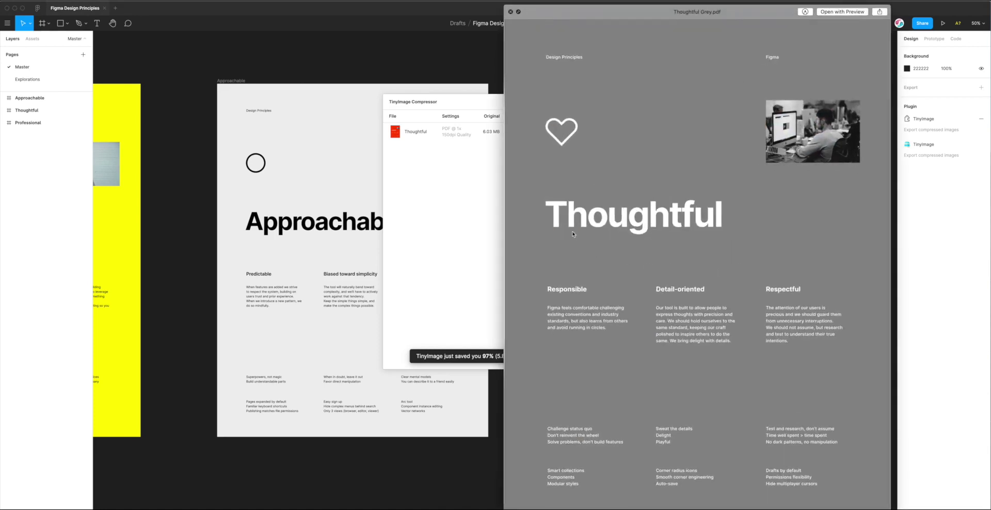
{"action": "left_click", "coordinate": [510, 11]}
{"action": "left_click_drag", "start_coordinate": [671, 57], "coordinate": [614, 43]}
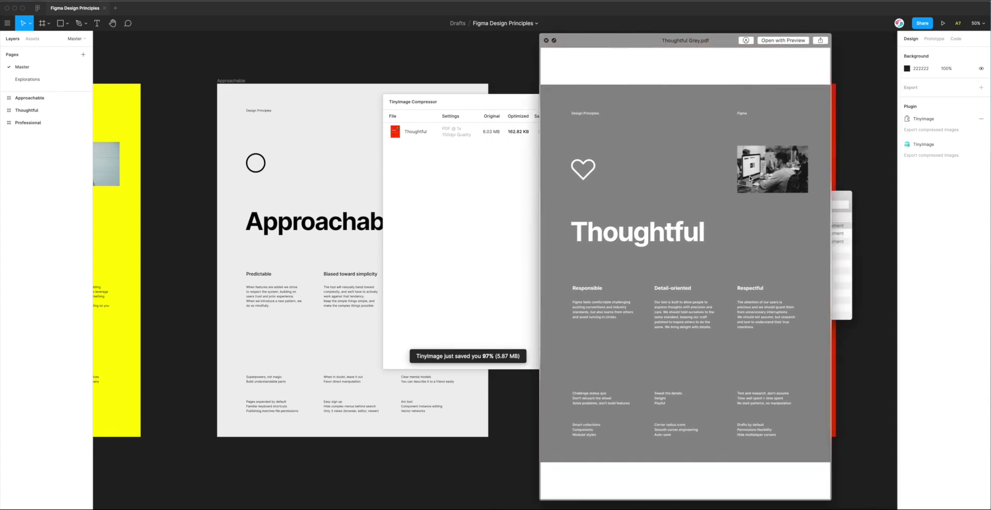
{"action": "mouse_move", "coordinate": [747, 53]}
{"action": "left_mouse_down"}
{"action": "mouse_move", "coordinate": [727, 43]}
{"action": "mouse_move", "coordinate": [736, 47]}
{"action": "left_mouse_up"}
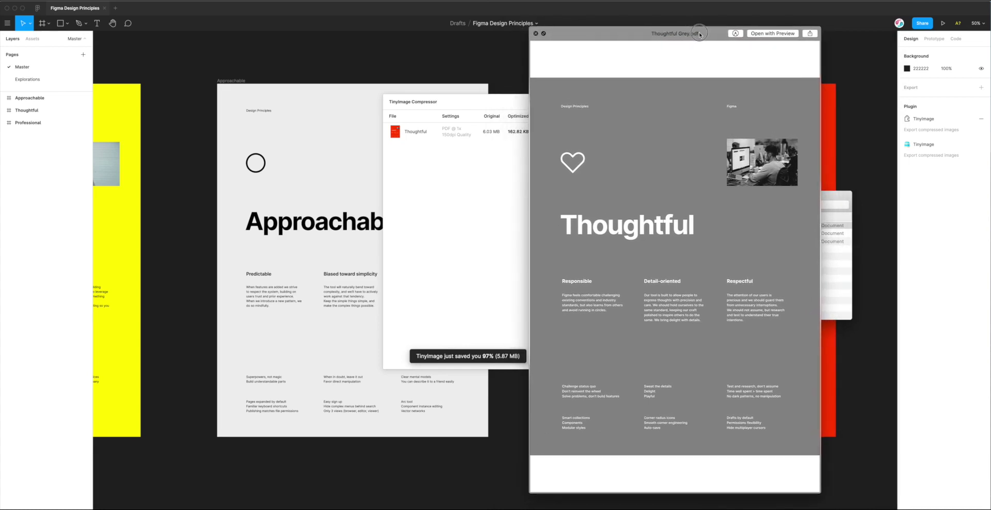
{"action": "left_click", "coordinate": [530, 107]}
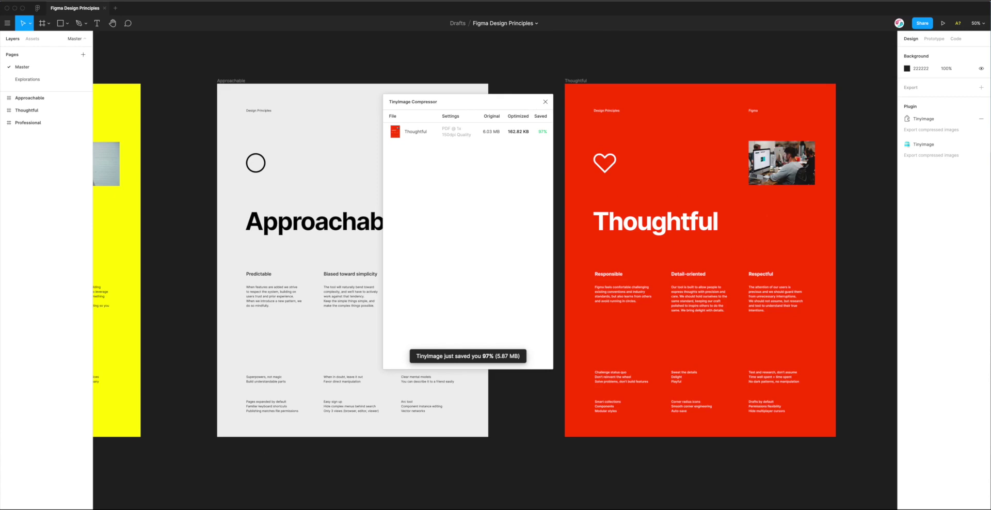
- Preview Thoughtful Grey.pdf again beside the Desktop file list, then close the preview
{"action": "left_click", "coordinate": [289, 503]}
{"action": "key", "text": "space"}
{"action": "left_click_drag", "start_coordinate": [666, 25], "coordinate": [407, 36]}
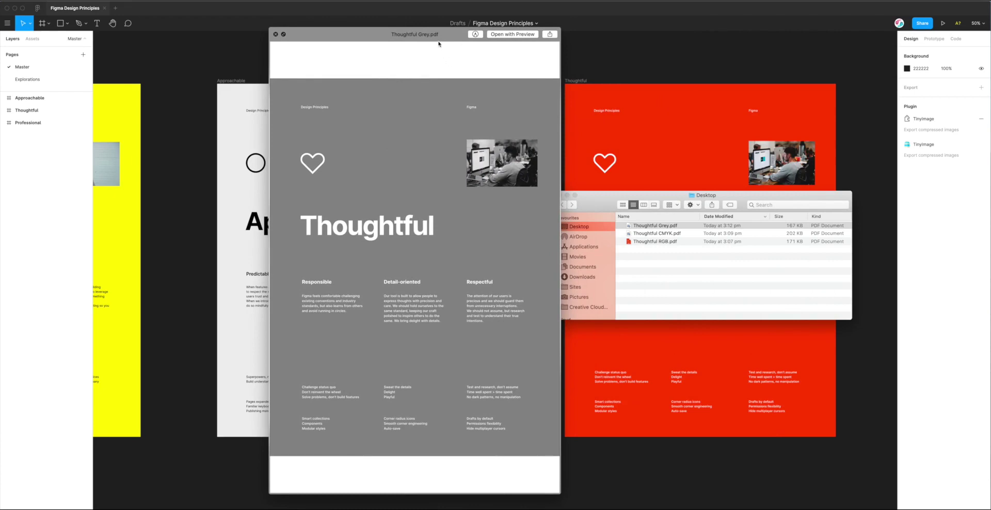
{"action": "left_click_drag", "start_coordinate": [438, 36], "coordinate": [439, 36]}
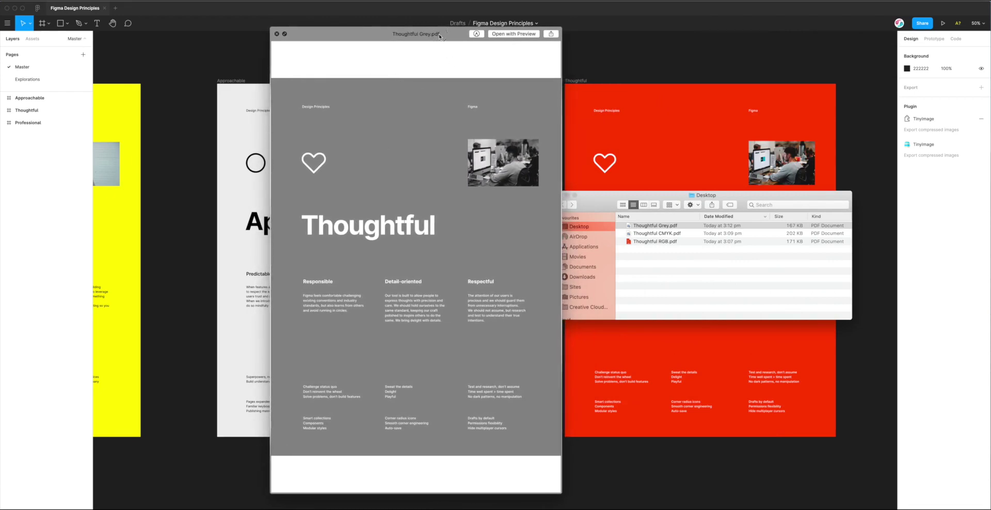
{"action": "left_click", "coordinate": [277, 33]}
{"action": "left_click_drag", "start_coordinate": [666, 197], "coordinate": [622, 178]}
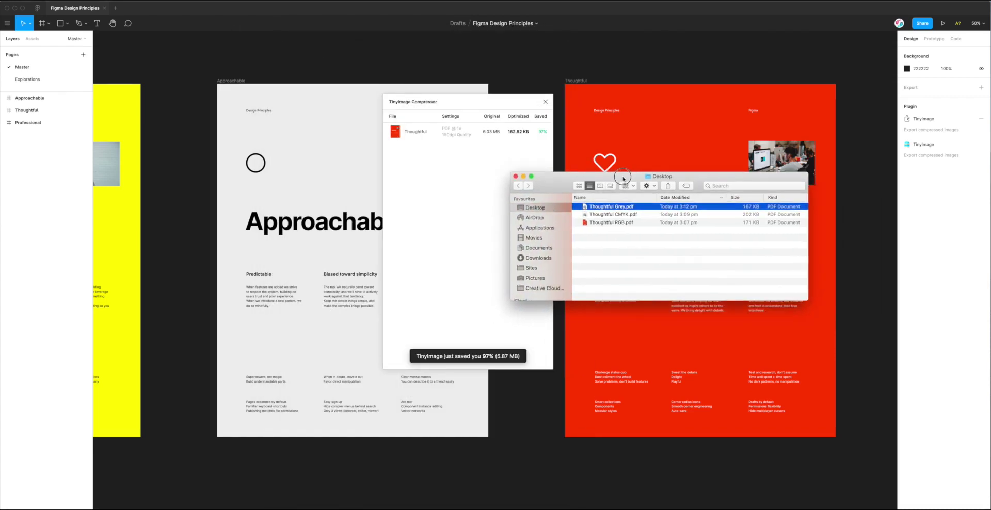
- Select Thoughtful RGB.pdf, CMYK.pdf and Grey.pdf in turn to compare their sizes
{"action": "left_click_drag", "start_coordinate": [648, 230], "coordinate": [640, 248]}
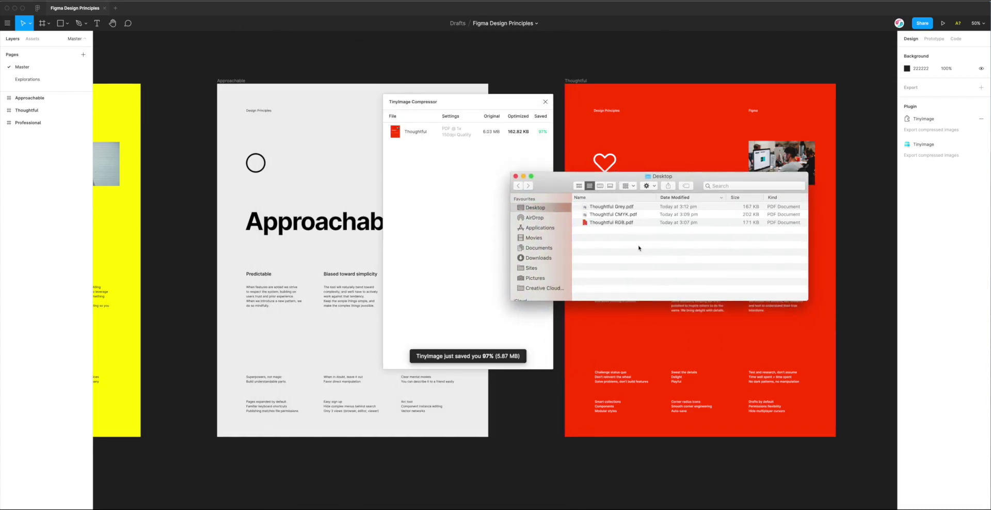
{"action": "left_click", "coordinate": [613, 223]}
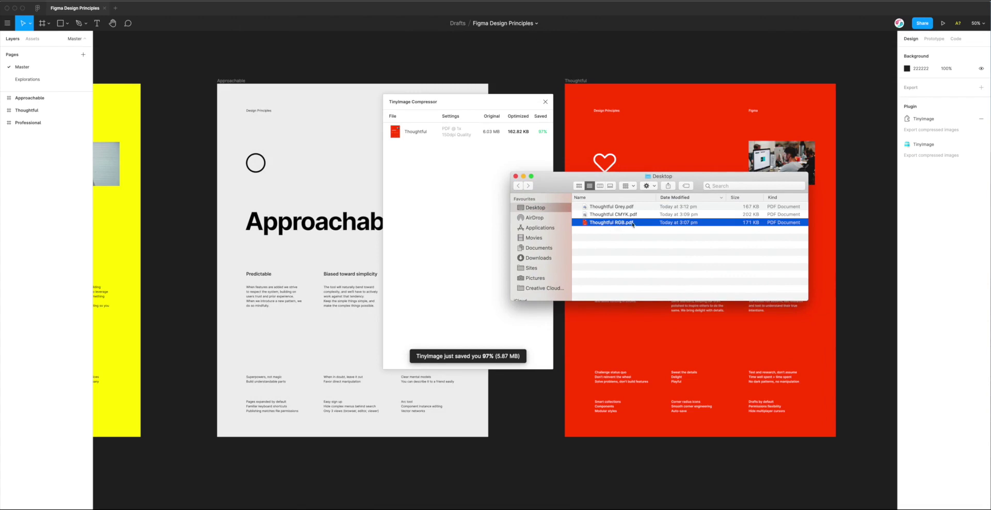
{"action": "left_click", "coordinate": [618, 216]}
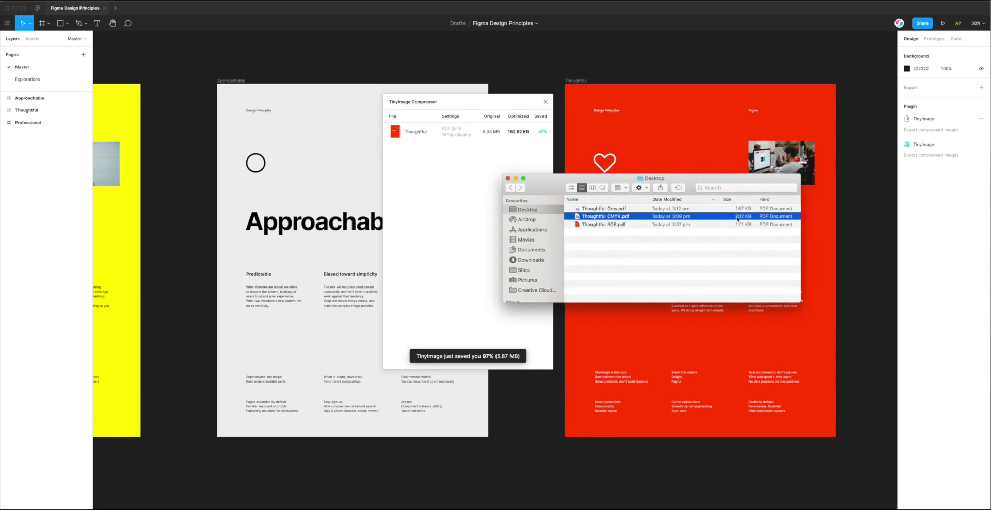
{"action": "left_click", "coordinate": [607, 209]}
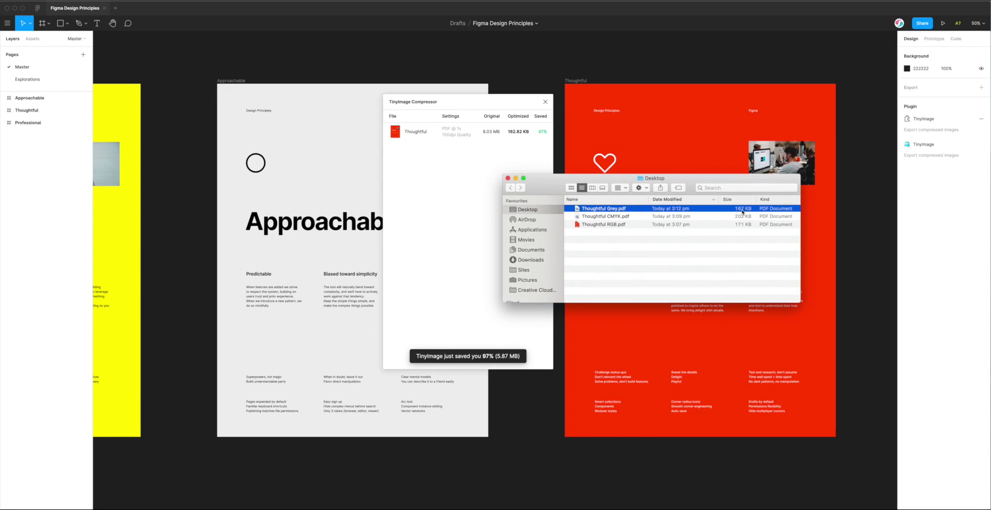
- Drag-select all three Thoughtful PDFs, then bring Figma back to the front
{"action": "left_click", "coordinate": [715, 219]}
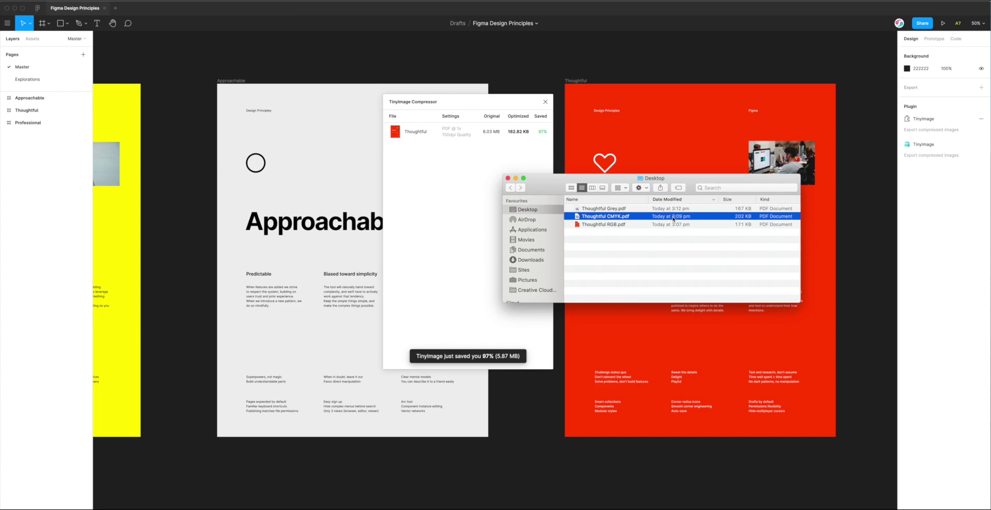
{"action": "left_click_drag", "start_coordinate": [684, 181], "coordinate": [677, 187]}
{"action": "left_click_drag", "start_coordinate": [644, 250], "coordinate": [613, 191]}
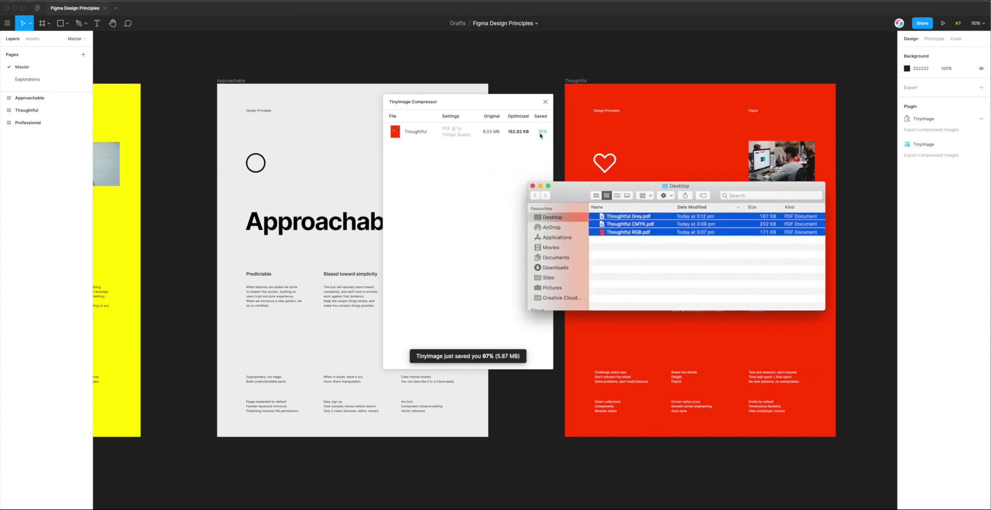
{"action": "left_click", "coordinate": [488, 134]}
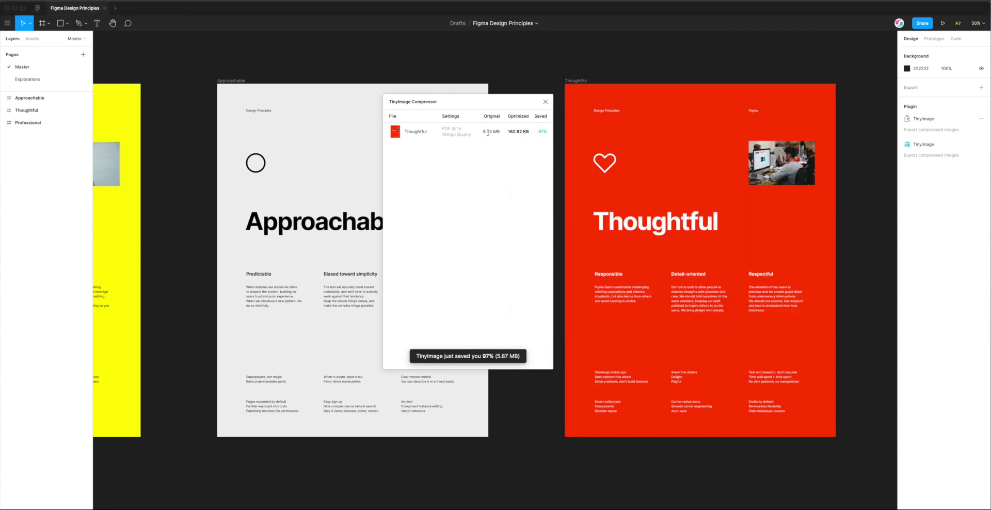
- Close the compressor results, rerun TinyImage and open the Create a PDF (150dpi) panel
{"action": "left_click_drag", "start_coordinate": [499, 102], "coordinate": [506, 108]}
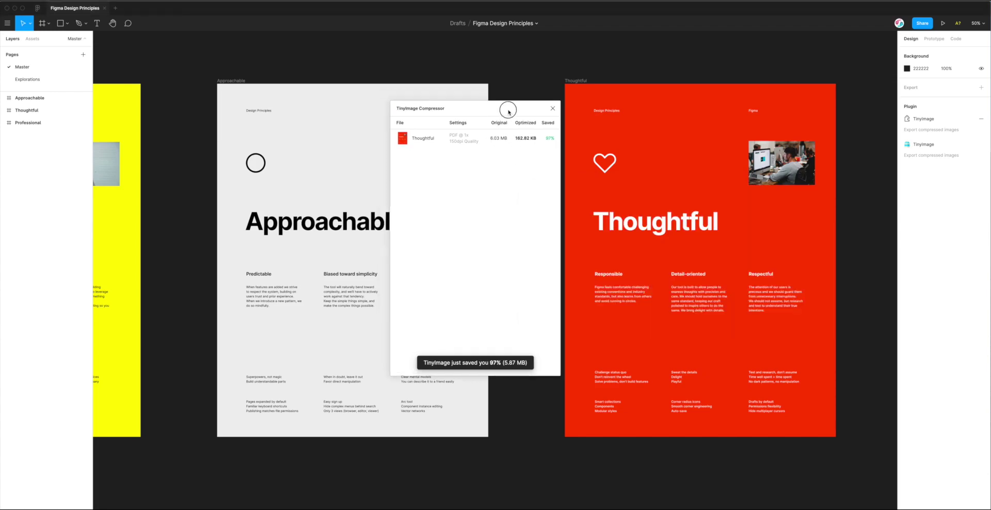
{"action": "left_click", "coordinate": [552, 109]}
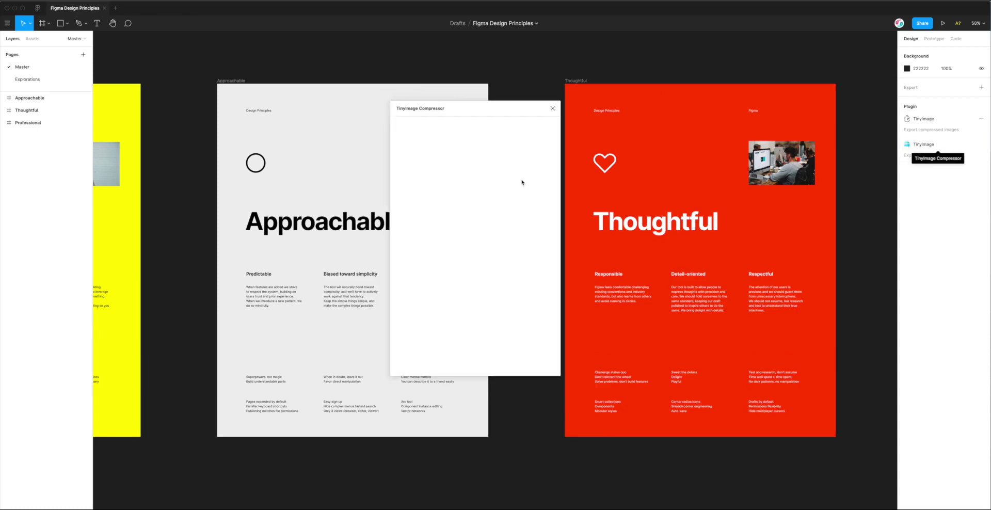
{"action": "left_click_drag", "start_coordinate": [485, 107], "coordinate": [528, 101]}
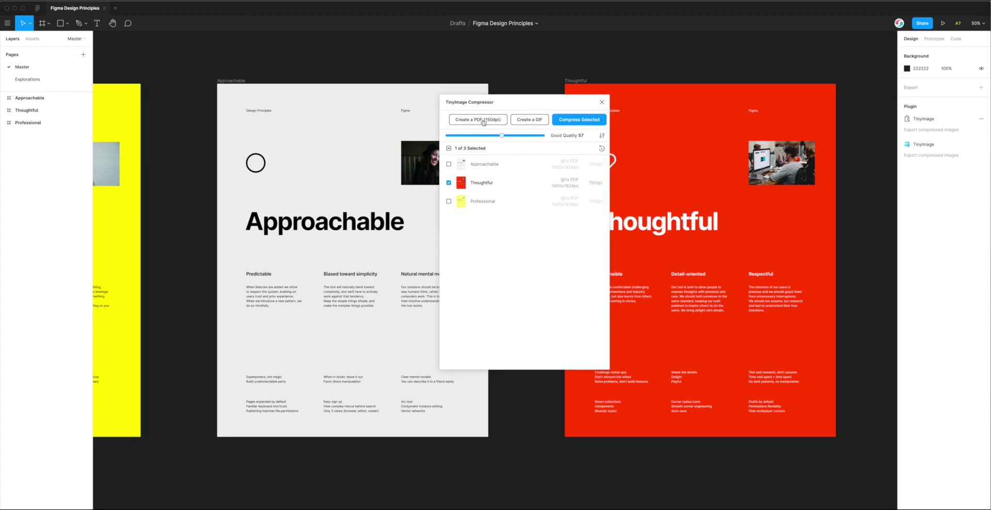
{"action": "left_click", "coordinate": [479, 121]}
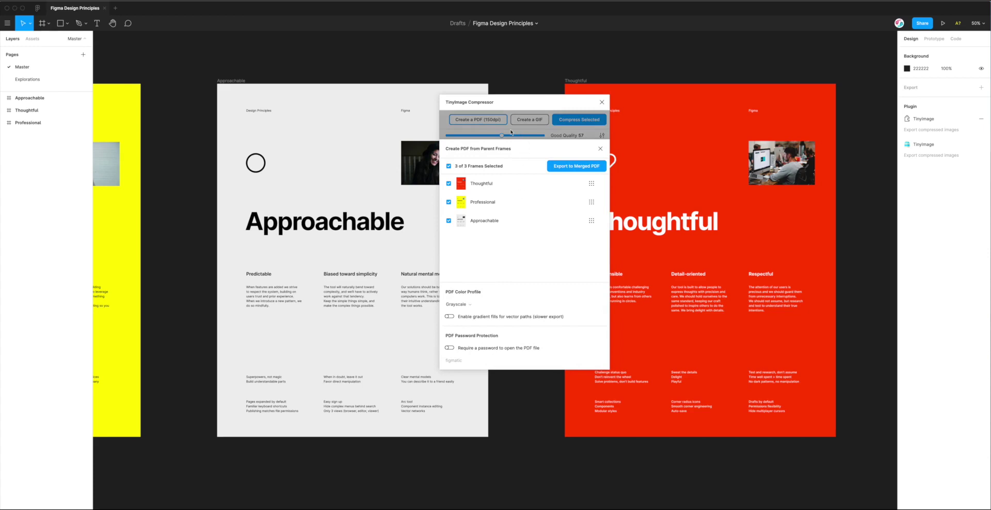
- Reopen Create PDF from Parent Frames with all 3 frames in Grayscale and shift the window left
{"action": "left_click", "coordinate": [475, 132]}
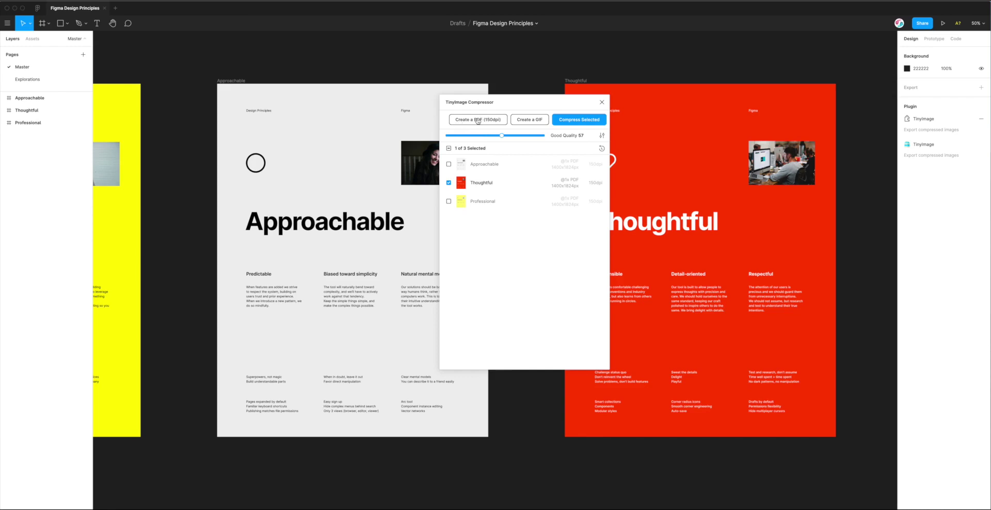
{"action": "left_click", "coordinate": [478, 121]}
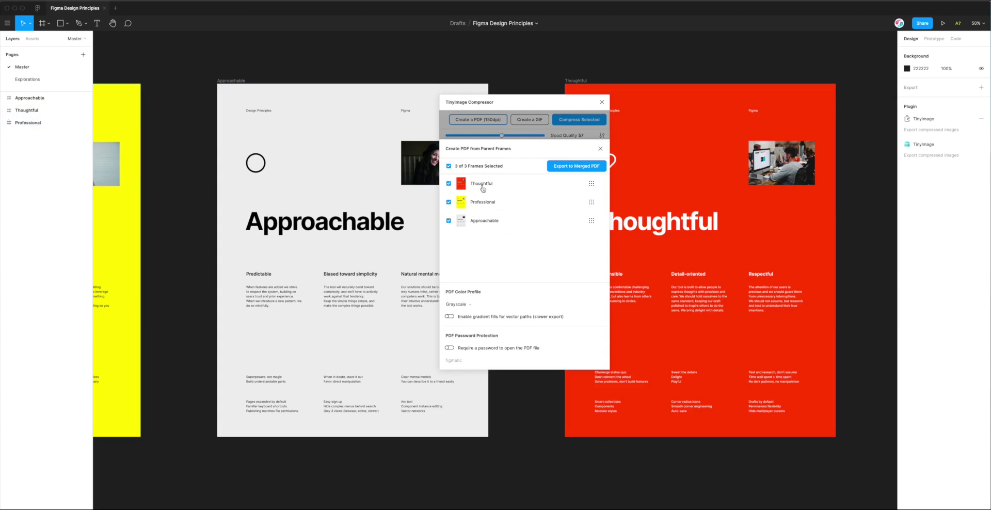
{"action": "left_click_drag", "start_coordinate": [519, 106], "coordinate": [505, 105]}
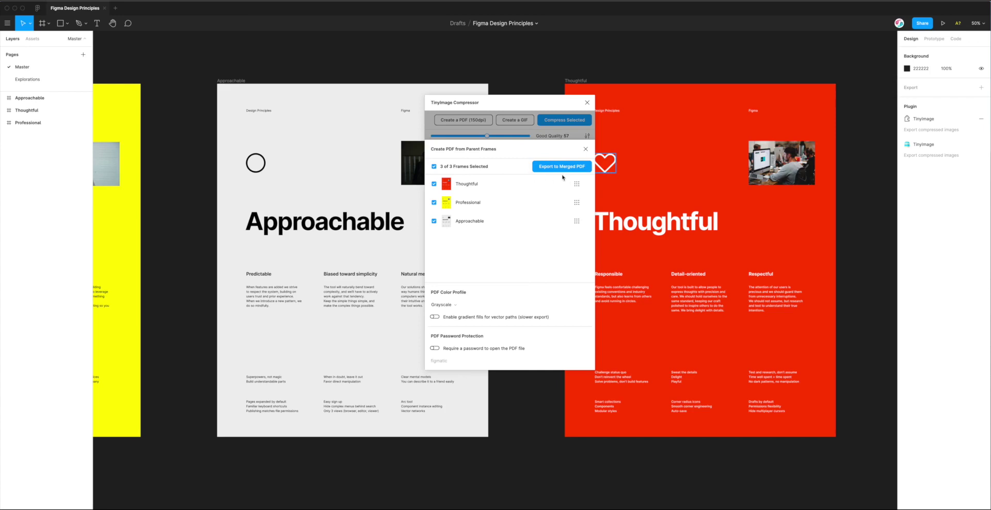
- Change the merged PDF's colour profile from Grayscale to RGB (Default)
{"action": "left_click", "coordinate": [454, 306]}
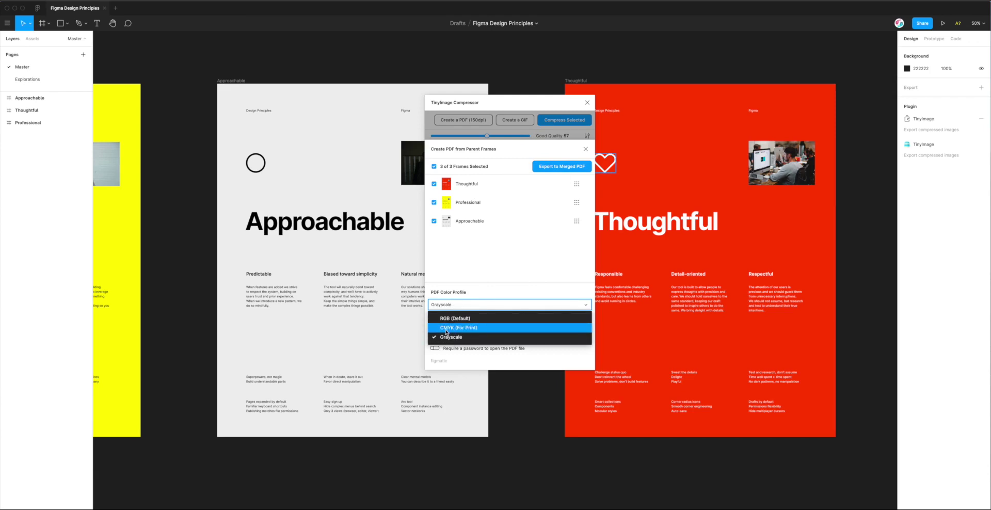
{"action": "left_click", "coordinate": [469, 318]}
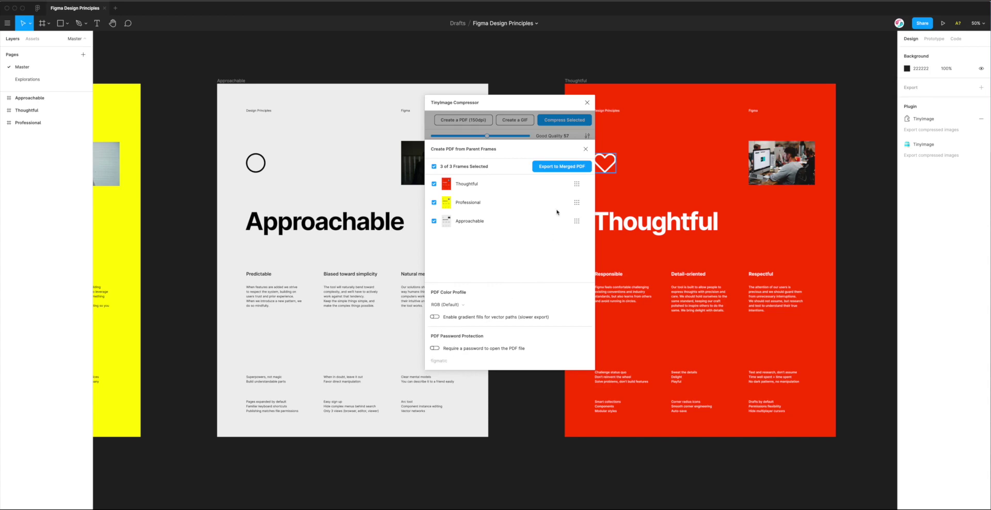
- Reorder the PDF frames to Thoughtful, Approachable, Professional
{"action": "mouse_move", "coordinate": [576, 202]}
{"action": "left_mouse_down"}
{"action": "mouse_move", "coordinate": [574, 219]}
{"action": "mouse_move", "coordinate": [576, 184]}
{"action": "mouse_move", "coordinate": [577, 220]}
{"action": "left_mouse_up"}
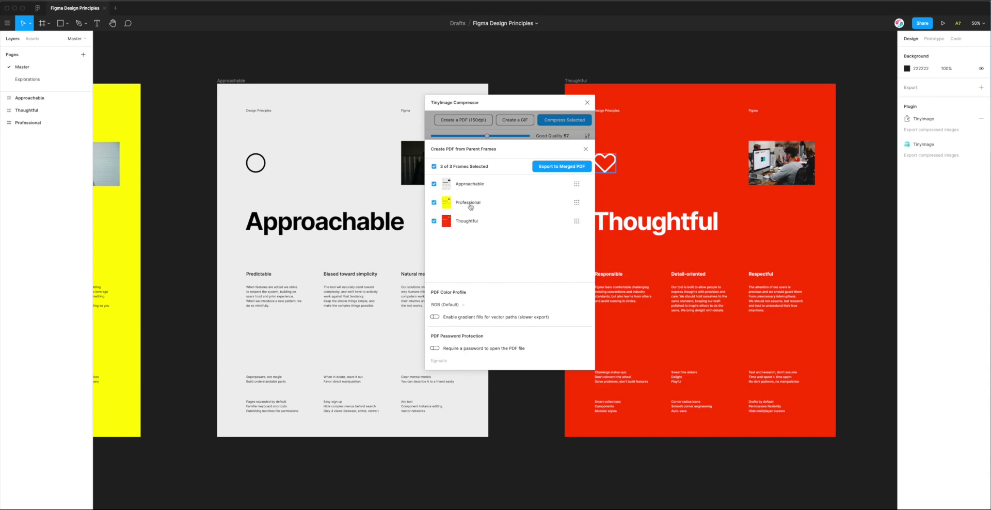
{"action": "left_click", "coordinate": [35, 98]}
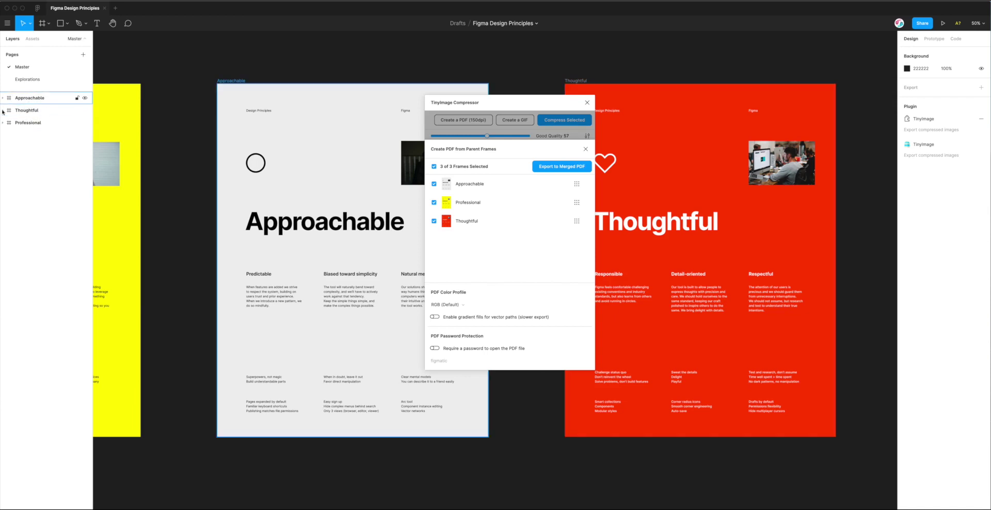
{"action": "left_click_drag", "start_coordinate": [576, 184], "coordinate": [578, 202]}
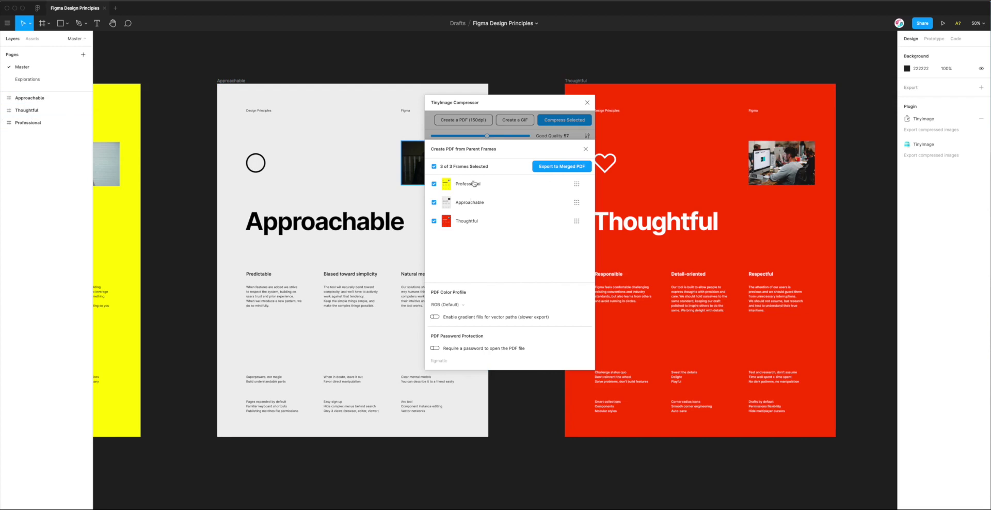
{"action": "left_click_drag", "start_coordinate": [576, 184], "coordinate": [578, 220]}
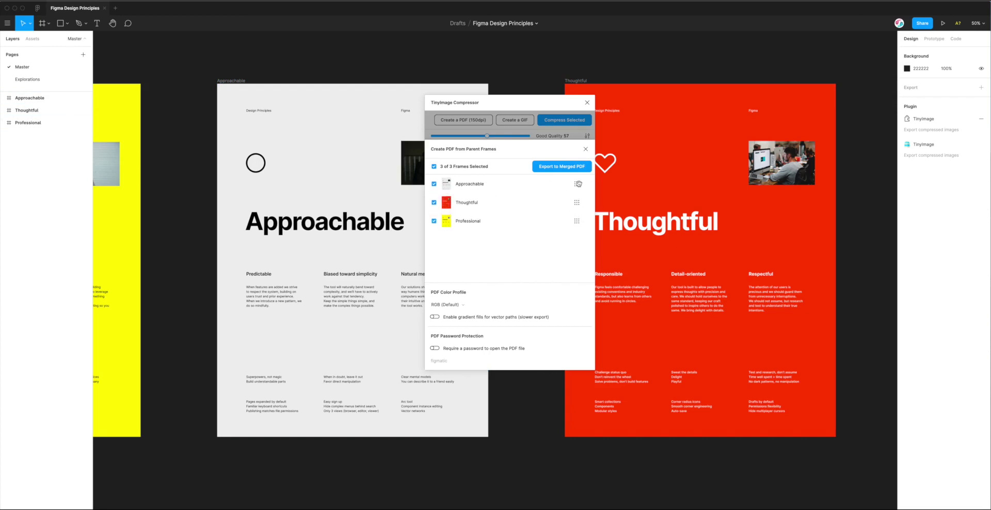
{"action": "left_click_drag", "start_coordinate": [576, 203], "coordinate": [576, 184]}
- Uncheck and recheck the three frames so all three are included in the PDF
{"action": "left_click", "coordinate": [463, 203]}
{"action": "left_click", "coordinate": [462, 187]}
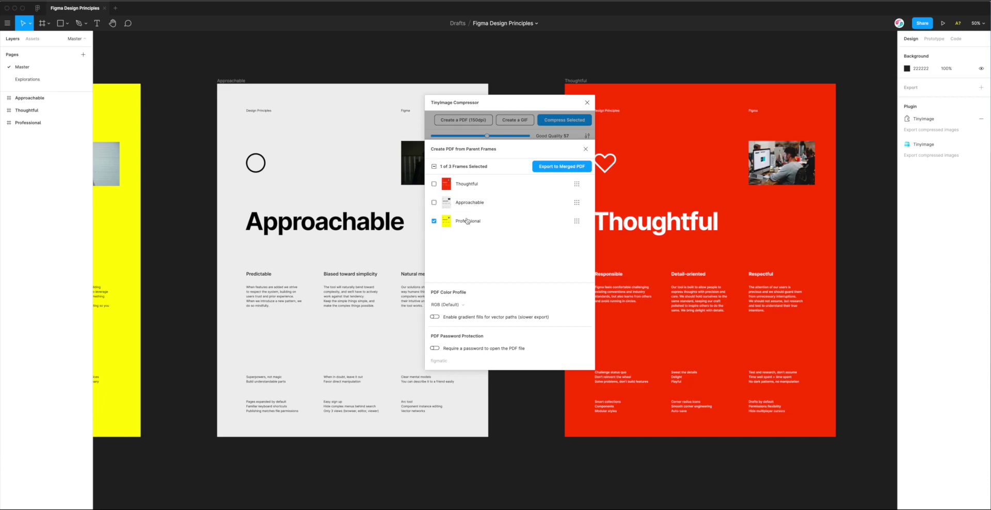
{"action": "left_click", "coordinate": [467, 221]}
{"action": "left_click", "coordinate": [463, 205]}
{"action": "left_click", "coordinate": [463, 188]}
{"action": "left_click", "coordinate": [463, 222]}
- Set the merged PDF colour profile to CMYK (For Print) after briefly trying RGB (Default)
{"action": "left_click", "coordinate": [463, 305]}
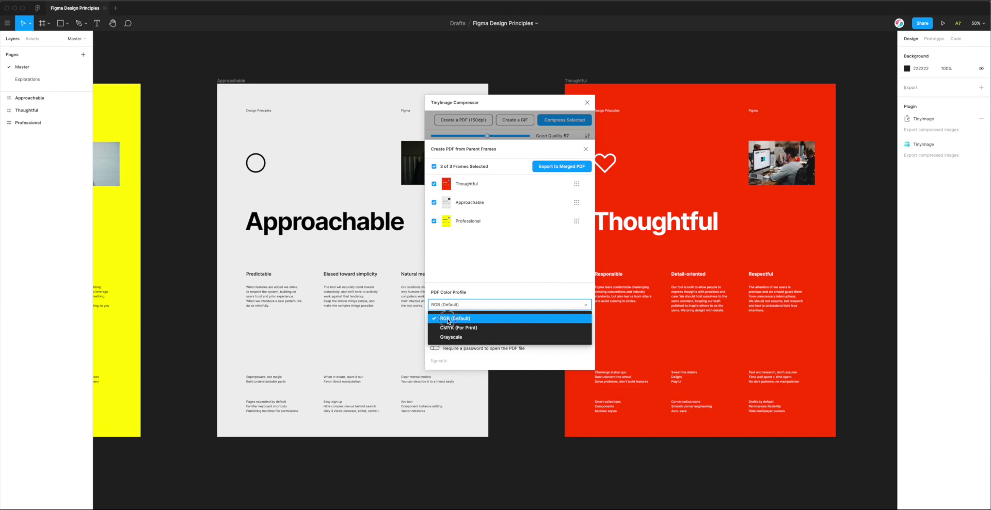
{"action": "left_click", "coordinate": [448, 320]}
{"action": "left_click", "coordinate": [457, 306]}
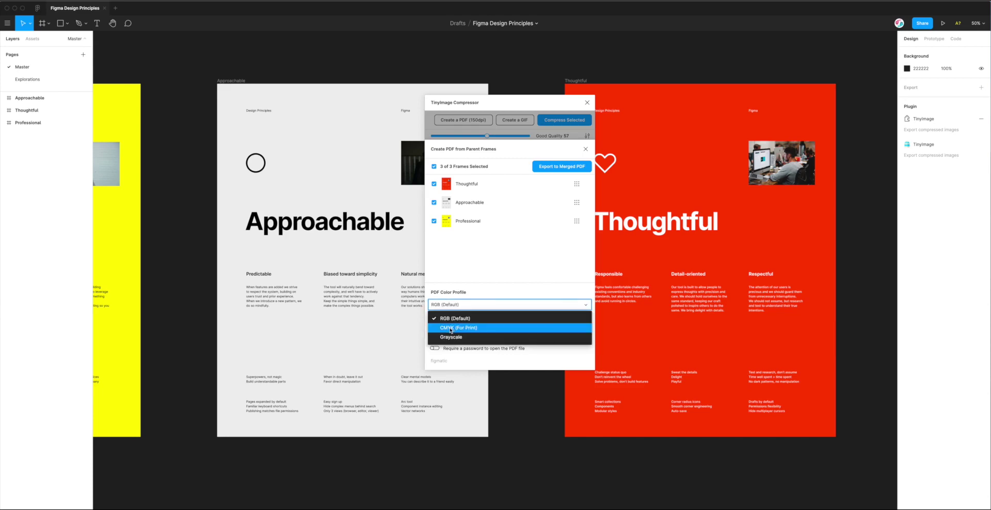
{"action": "left_click", "coordinate": [450, 328]}
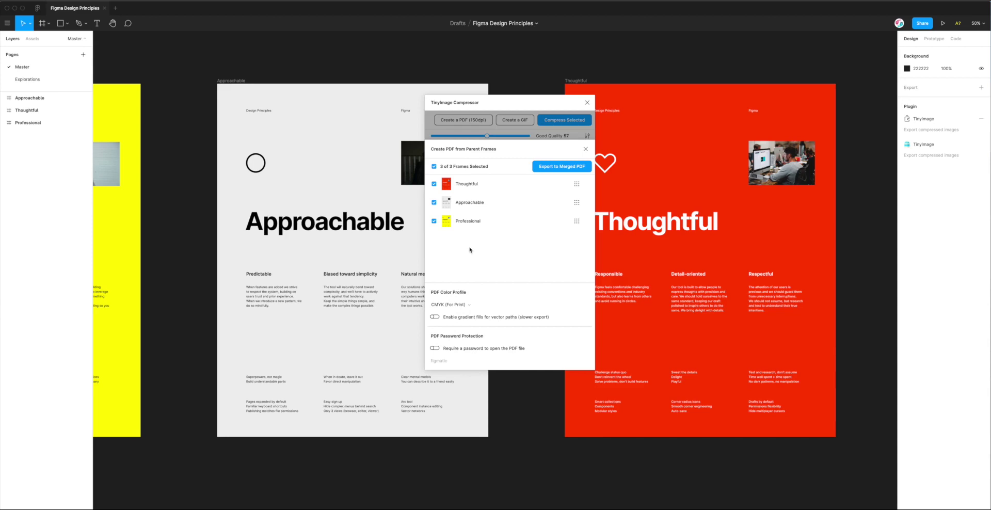
- Switch the colour profile from CMYK (For Print) back to RGB (Default)
{"action": "left_click", "coordinate": [453, 306]}
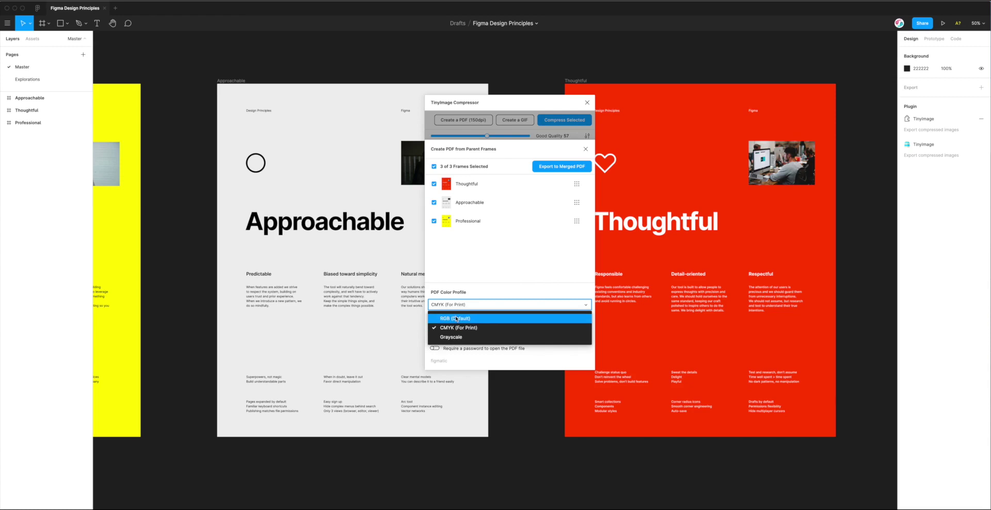
{"action": "left_click", "coordinate": [459, 327]}
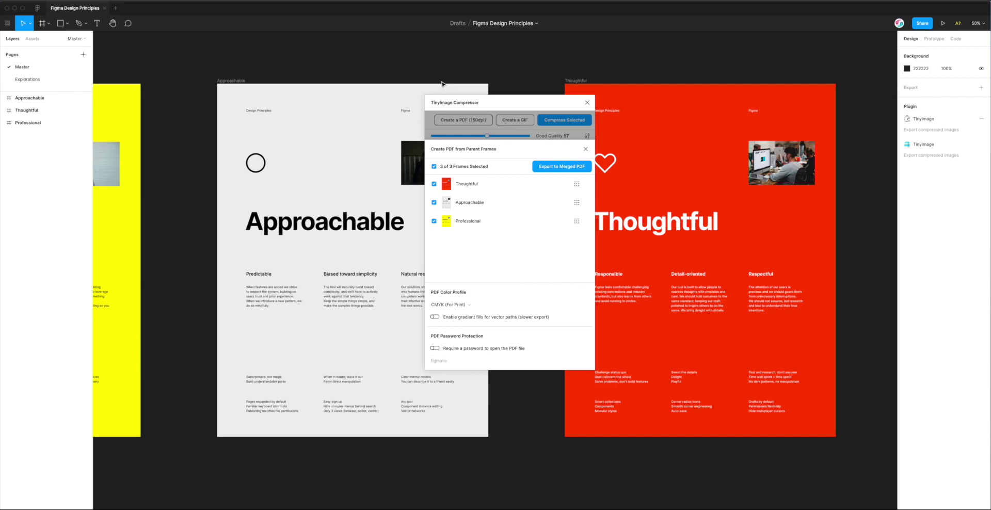
{"action": "left_click", "coordinate": [467, 306]}
{"action": "left_click", "coordinate": [457, 322]}
- Turn on gradient fills for vector paths
{"action": "scroll", "coordinate": [390, 298], "scroll_direction": "right", "scroll_amount": 5}
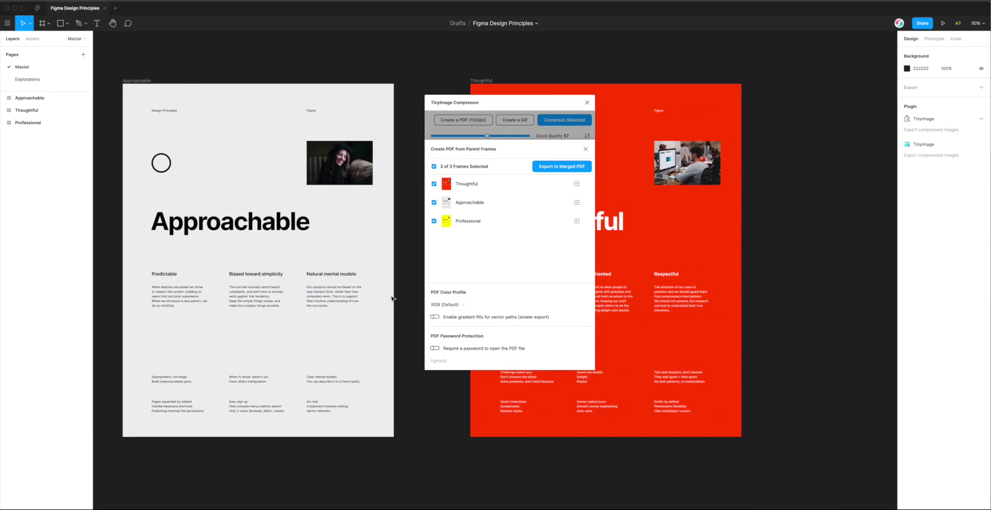
{"action": "scroll", "coordinate": [392, 299], "scroll_direction": "left", "scroll_amount": 4}
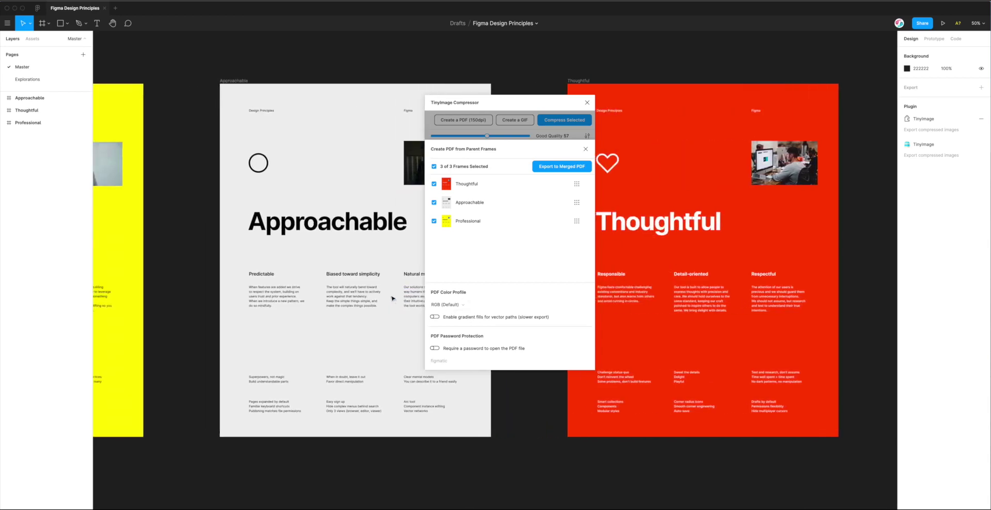
{"action": "left_click", "coordinate": [447, 319]}
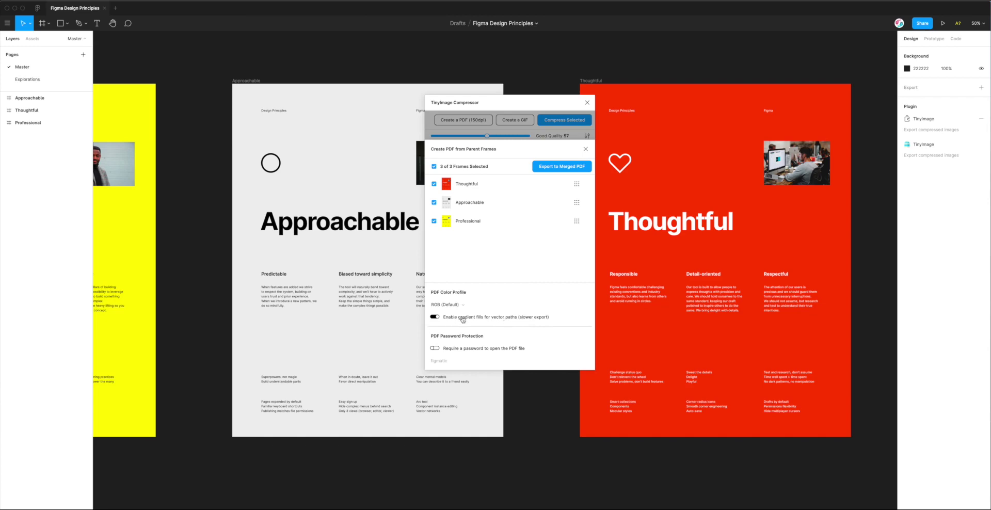
{"action": "scroll", "coordinate": [504, 313], "scroll_direction": "left", "scroll_amount": 10}
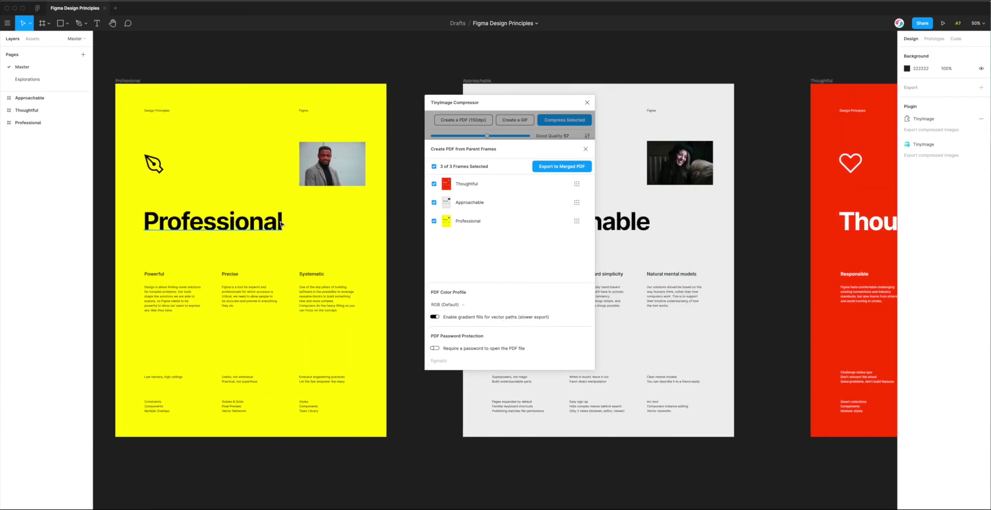
{"action": "scroll", "coordinate": [284, 225], "scroll_direction": "right", "scroll_amount": 3}
{"action": "scroll", "coordinate": [290, 224], "scroll_direction": "right", "scroll_amount": 9}
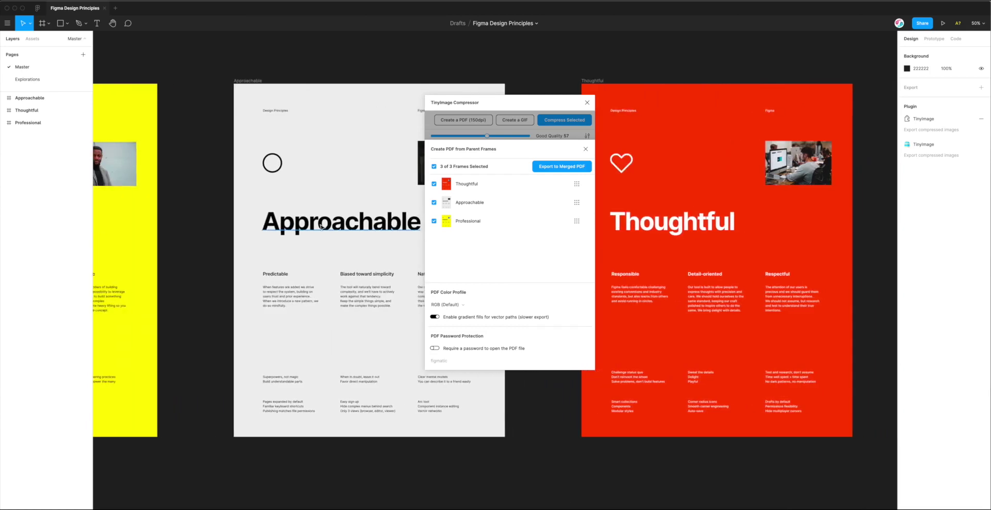
{"action": "scroll", "coordinate": [321, 226], "scroll_direction": "right", "scroll_amount": 4}
{"action": "scroll", "coordinate": [329, 225], "scroll_direction": "left", "scroll_amount": 6}
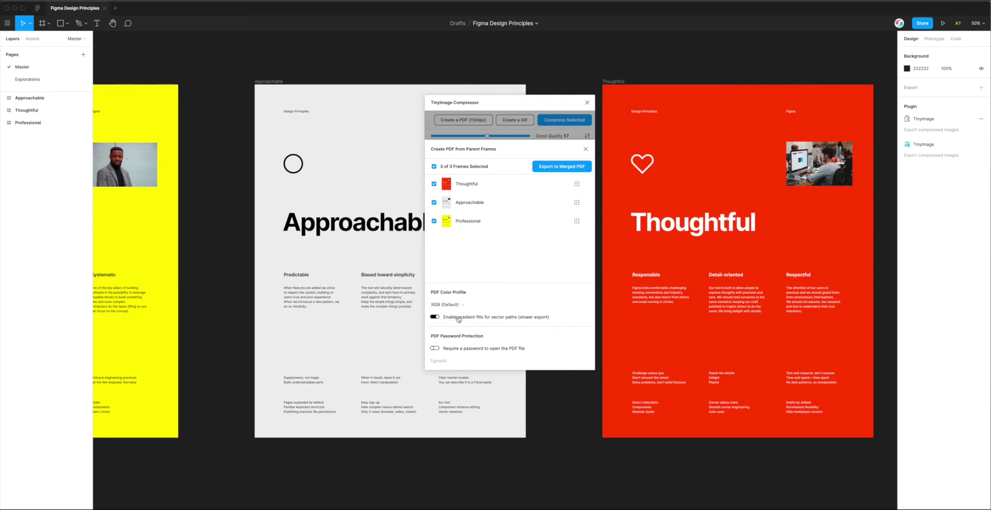
{"action": "left_click", "coordinate": [456, 319]}
{"action": "left_click", "coordinate": [478, 305]}
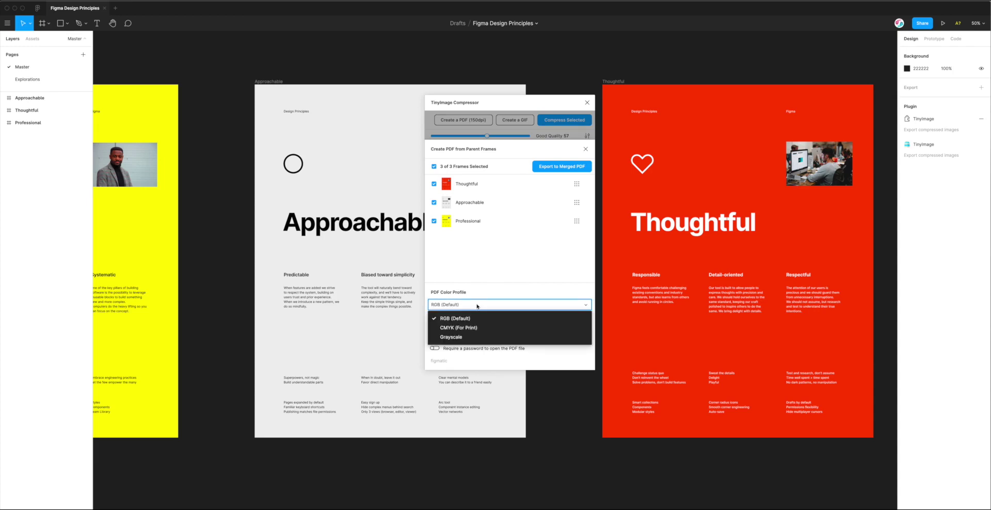
- Choose CMYK (For Print), put Professional first, and export all three frames as one merged PDF
{"action": "left_click", "coordinate": [448, 328]}
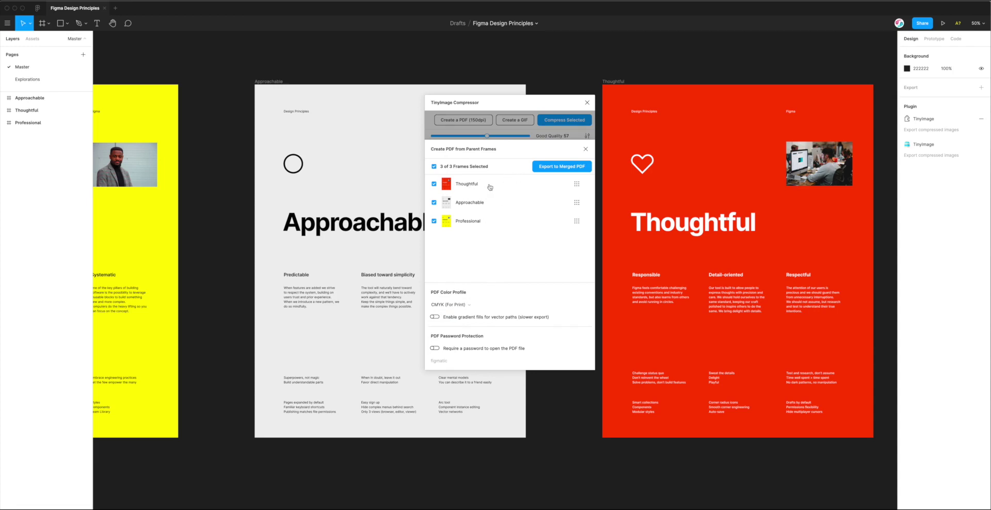
{"action": "left_click_drag", "start_coordinate": [517, 108], "coordinate": [509, 127]}
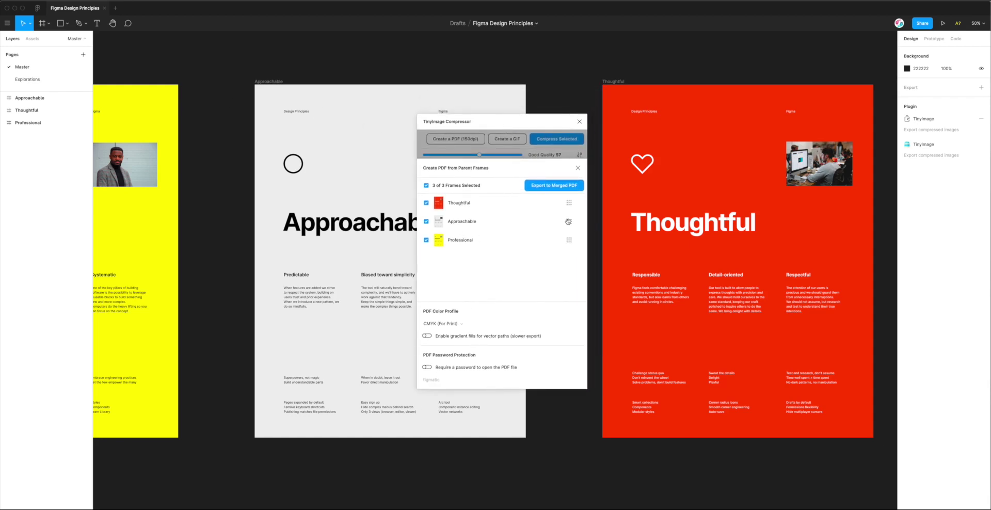
{"action": "left_click", "coordinate": [570, 239]}
{"action": "left_click_drag", "start_coordinate": [571, 239], "coordinate": [568, 202]}
{"action": "left_click", "coordinate": [554, 187]}
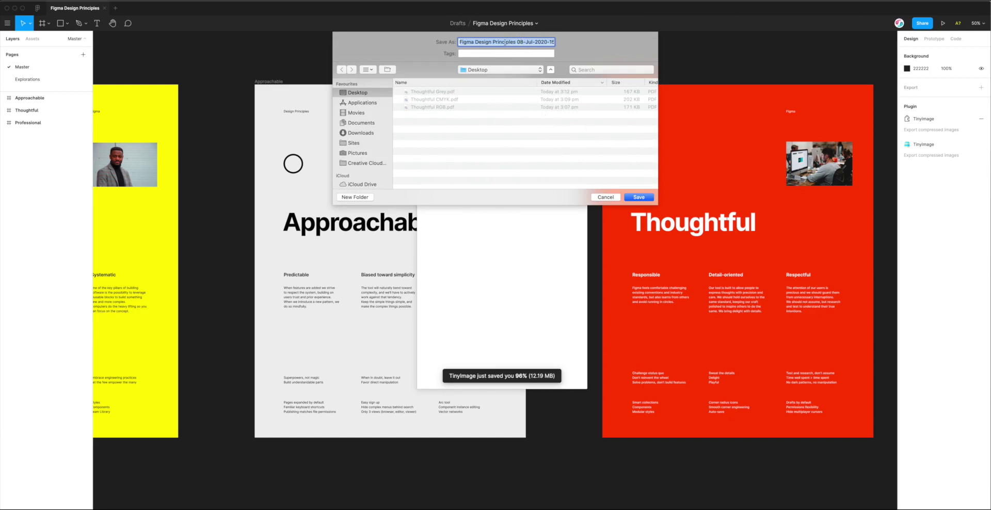
{"action": "left_click", "coordinate": [637, 198]}
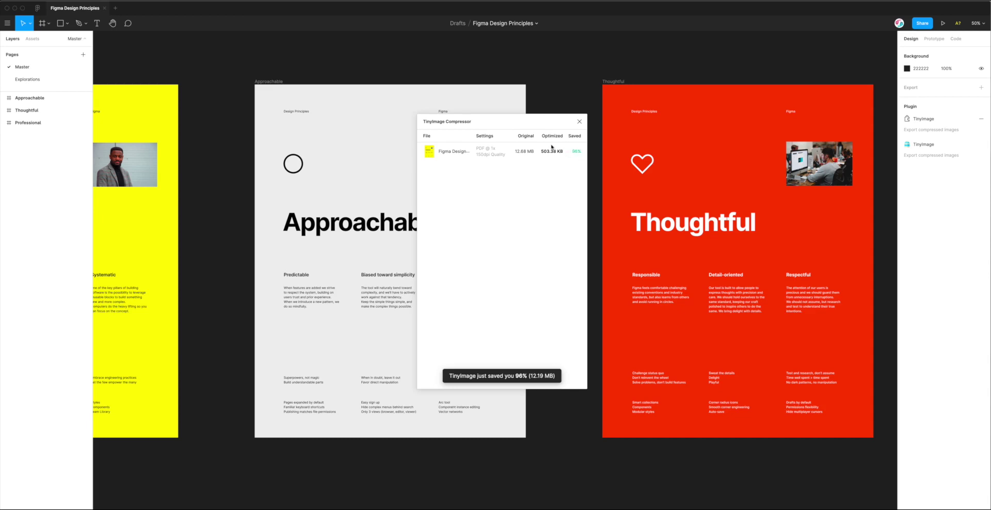
{"action": "double_click", "coordinate": [515, 151]}
{"action": "left_click", "coordinate": [524, 152]}
{"action": "double_click", "coordinate": [547, 151]}
{"action": "left_click", "coordinate": [540, 152]}
{"action": "double_click", "coordinate": [547, 151]}
{"action": "left_click", "coordinate": [539, 154]}
- Quick Look the merged Desktop PDF, view its Thoughtful and Approachable pages, then close the preview
{"action": "left_click", "coordinate": [289, 506]}
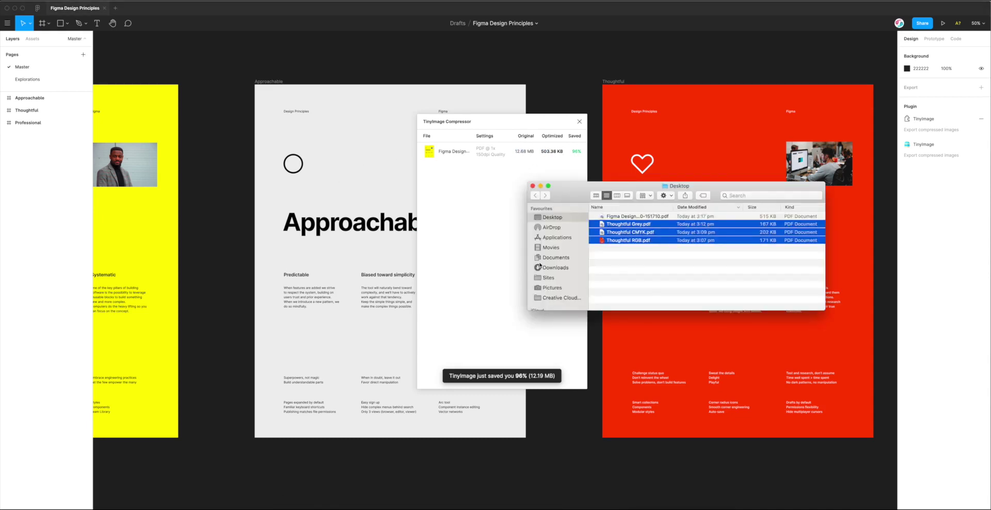
{"action": "left_click", "coordinate": [630, 217]}
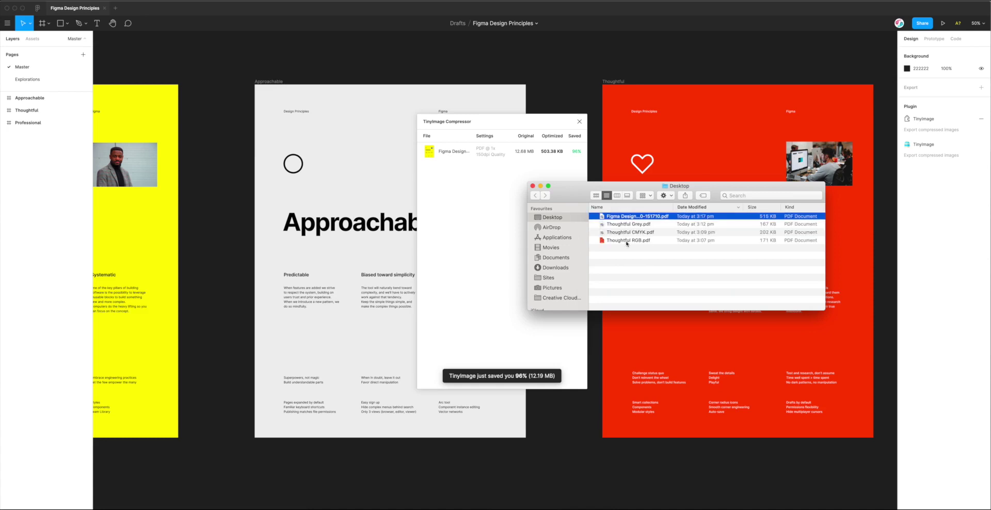
{"action": "key", "text": "space"}
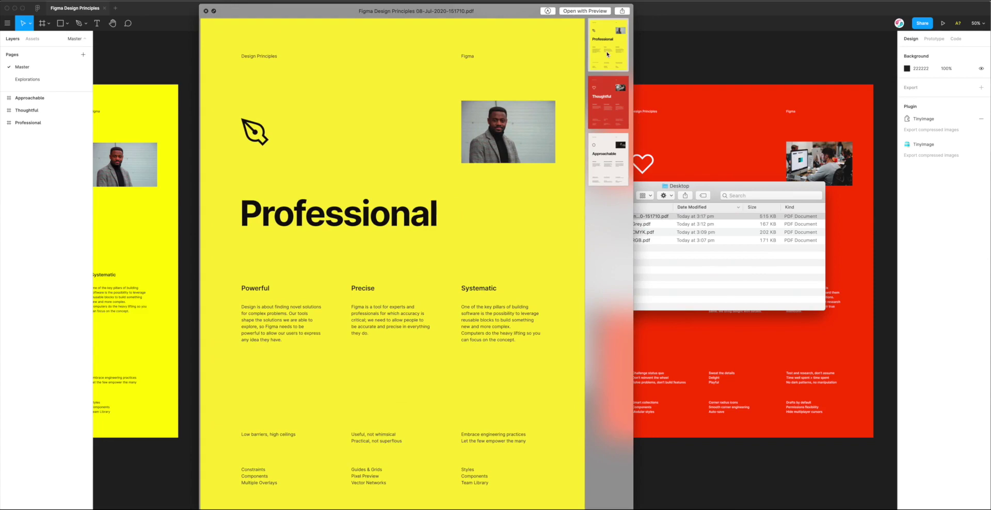
{"action": "left_click", "coordinate": [609, 91]}
{"action": "left_click", "coordinate": [615, 148]}
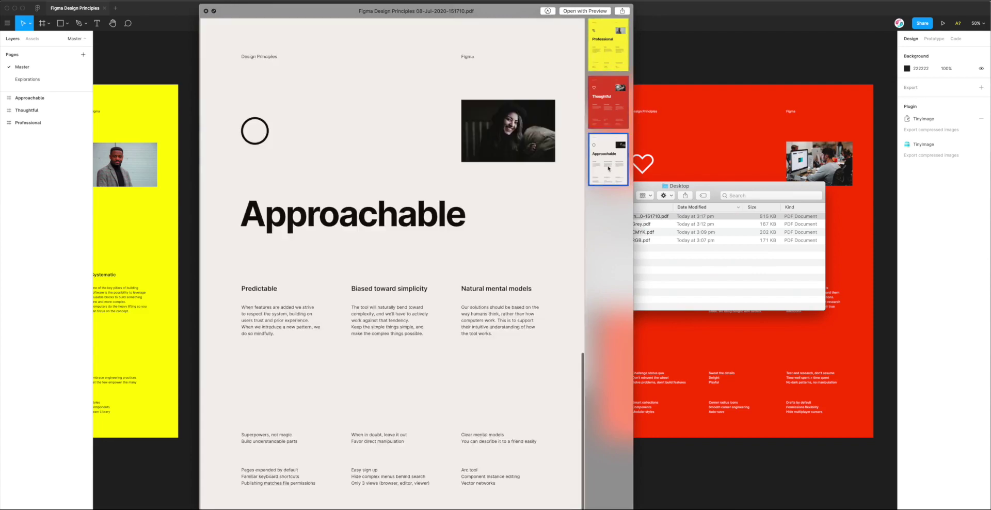
{"action": "scroll", "coordinate": [477, 170], "scroll_direction": "up", "scroll_amount": 15}
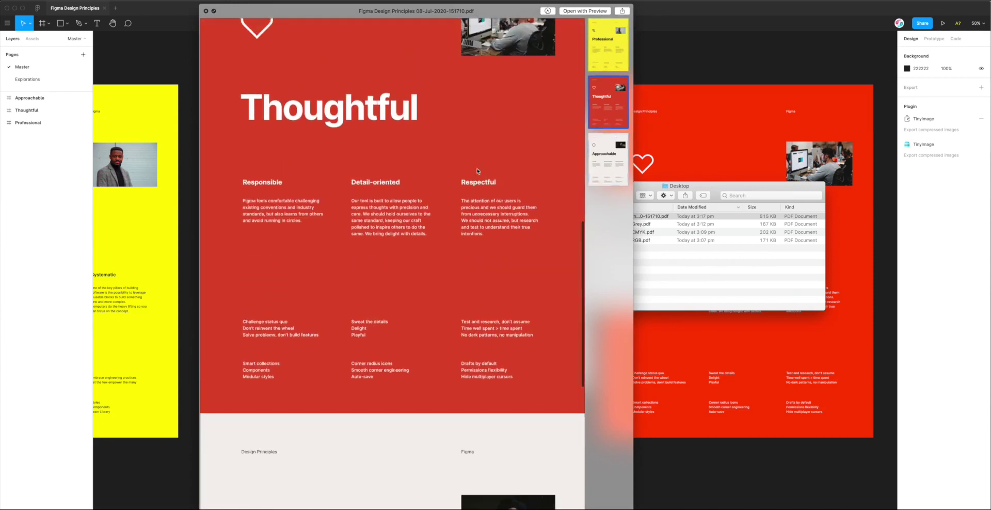
{"action": "scroll", "coordinate": [477, 170], "scroll_direction": "down", "scroll_amount": 10}
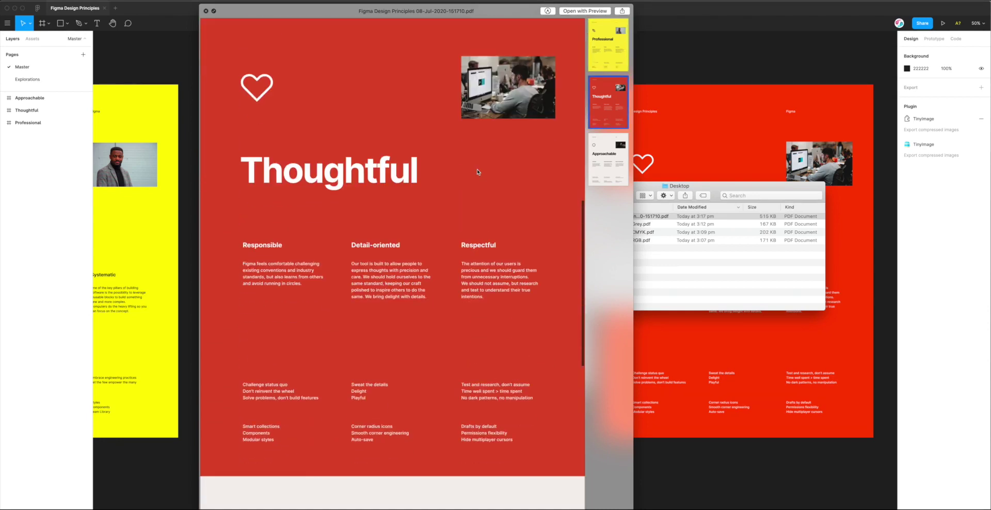
{"action": "left_click_drag", "start_coordinate": [644, 191], "coordinate": [661, 230]}
{"action": "key", "text": "super+w"}
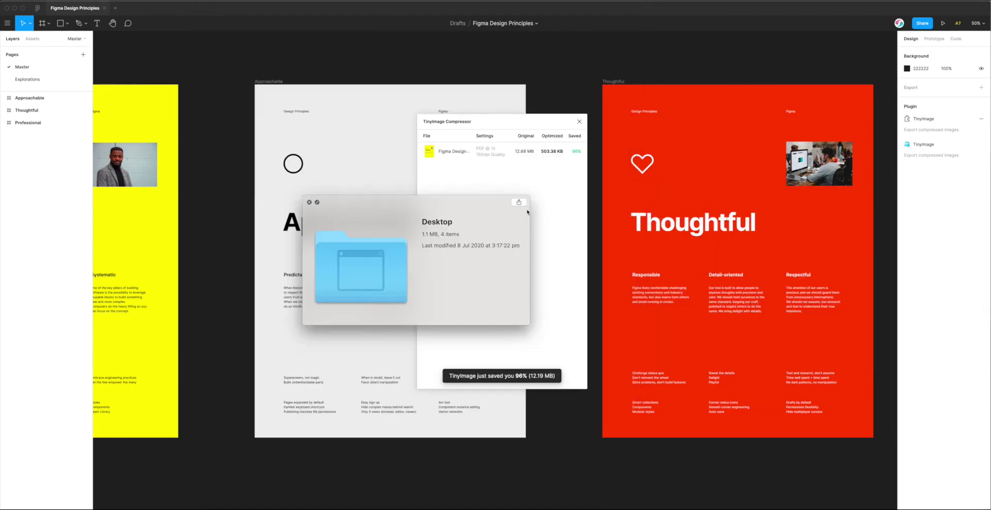
{"action": "left_click", "coordinate": [310, 202]}
- Reopen the merged PDF in Quick Look and view the Thoughtful page
{"action": "left_click", "coordinate": [289, 508]}
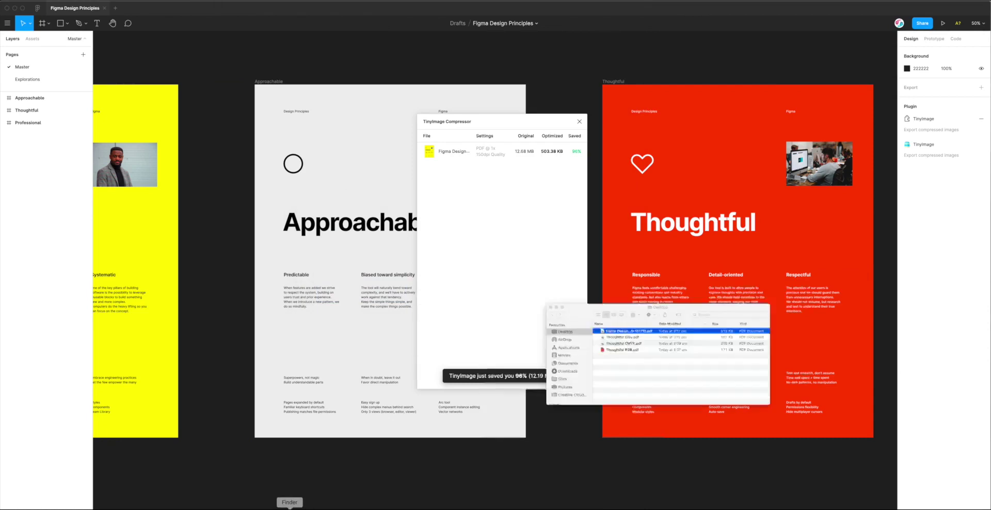
{"action": "key", "text": "space"}
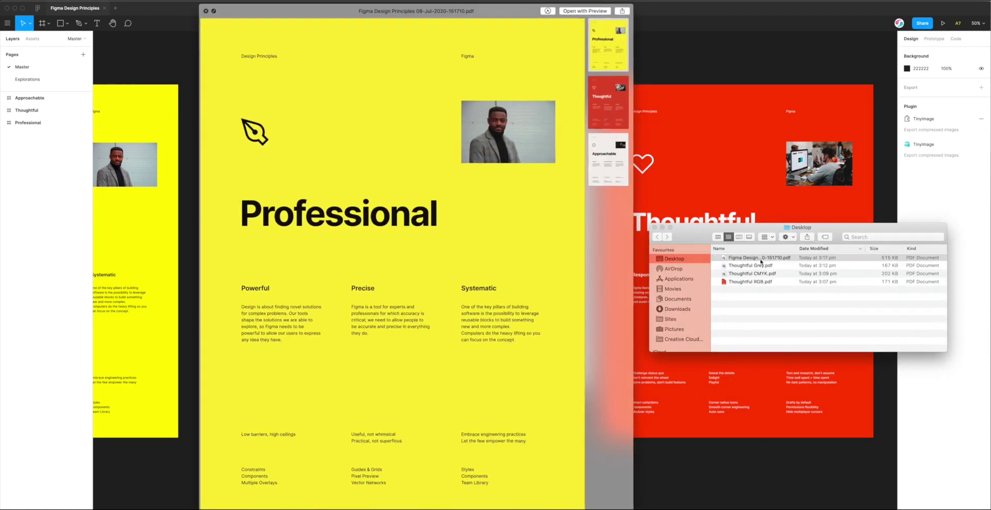
{"action": "left_click", "coordinate": [611, 125]}
{"action": "mouse_move", "coordinate": [514, 10]}
{"action": "left_mouse_down"}
{"action": "mouse_move", "coordinate": [586, 12]}
{"action": "mouse_move", "coordinate": [529, 13]}
{"action": "left_mouse_up"}
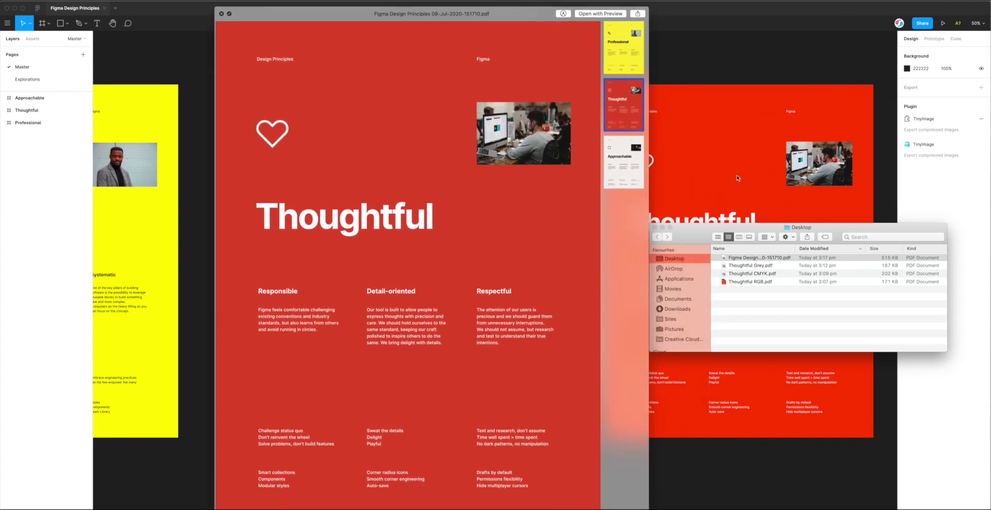
{"action": "scroll", "coordinate": [736, 175], "scroll_direction": "left", "scroll_amount": 2}
{"action": "scroll", "coordinate": [738, 178], "scroll_direction": "right", "scroll_amount": 3}
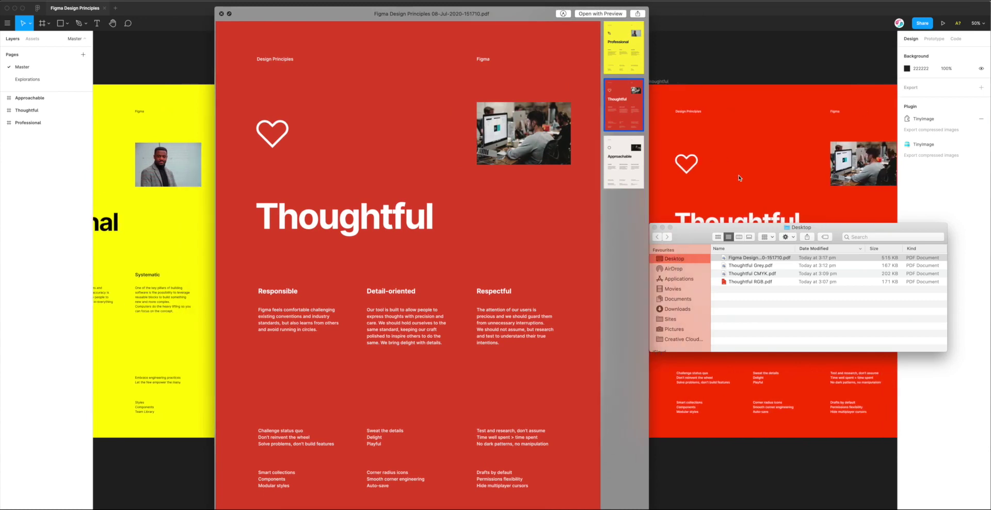
- Step through the Professional, Approachable and Thoughtful pages in the preview
{"action": "left_click", "coordinate": [613, 52]}
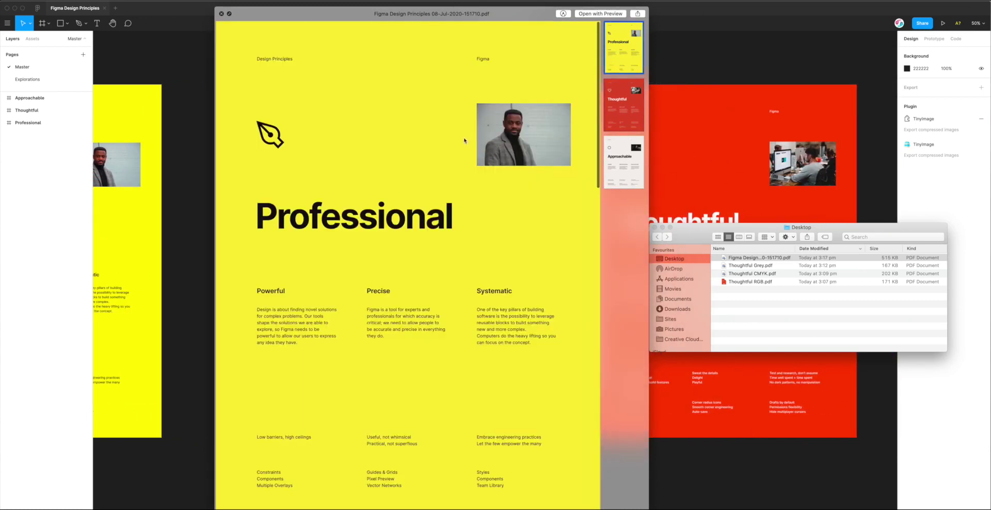
{"action": "scroll", "coordinate": [132, 196], "scroll_direction": "left", "scroll_amount": 5}
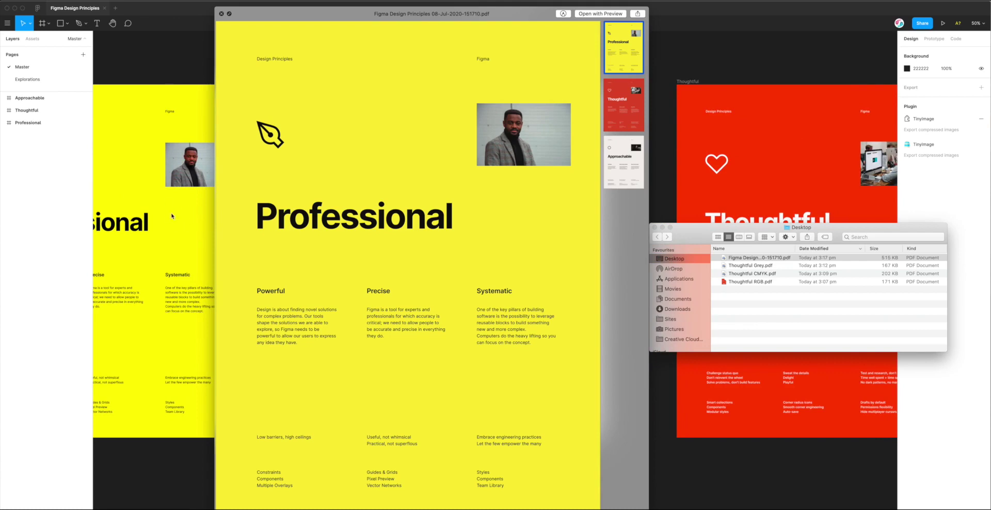
{"action": "scroll", "coordinate": [171, 212], "scroll_direction": "left", "scroll_amount": 2}
{"action": "scroll", "coordinate": [170, 211], "scroll_direction": "right", "scroll_amount": 4}
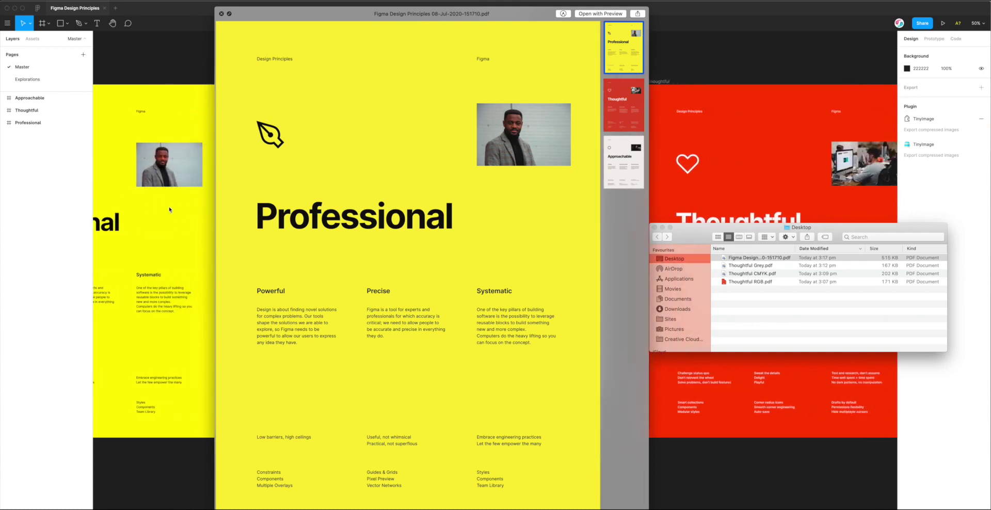
{"action": "scroll", "coordinate": [170, 209], "scroll_direction": "right", "scroll_amount": 2}
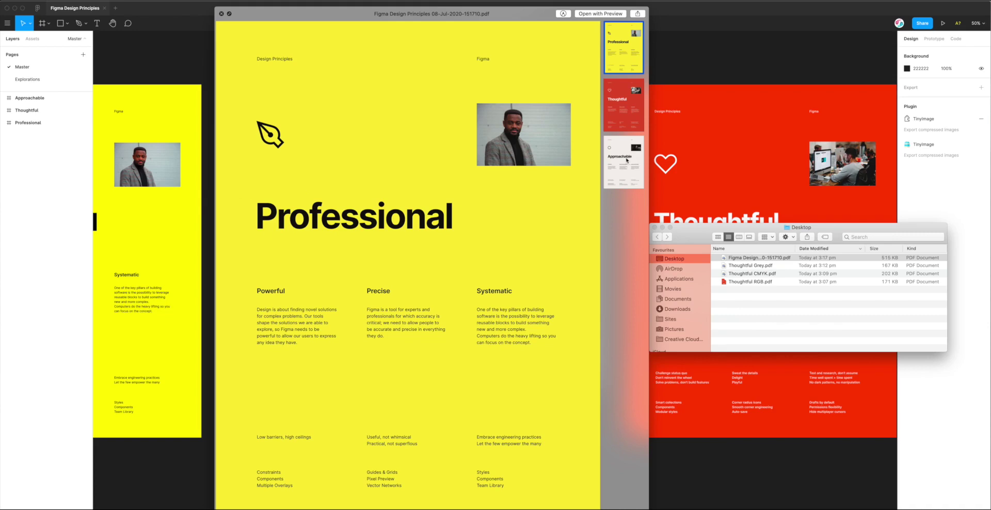
{"action": "left_click", "coordinate": [627, 160]}
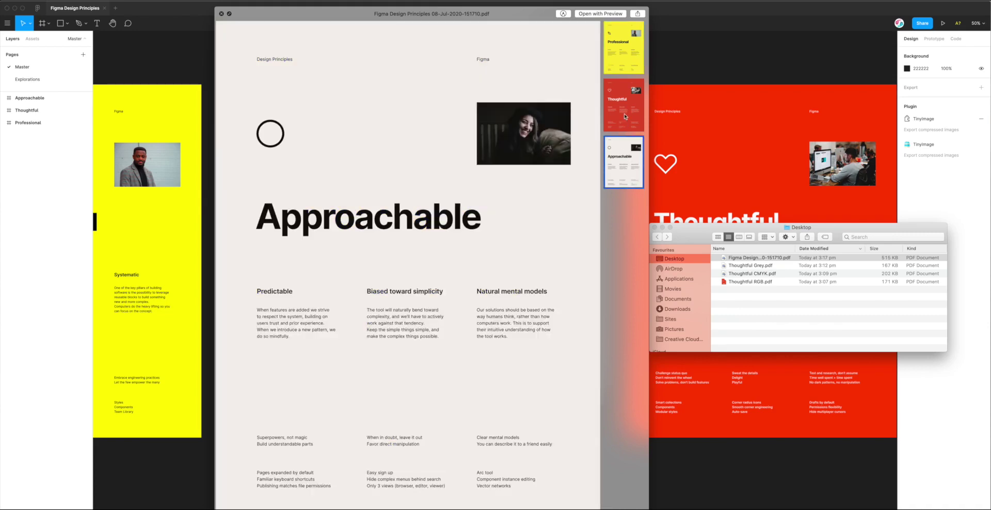
{"action": "left_click", "coordinate": [626, 116]}
{"action": "left_click", "coordinate": [623, 47]}
{"action": "left_click_drag", "start_coordinate": [479, 17], "coordinate": [570, 51]}
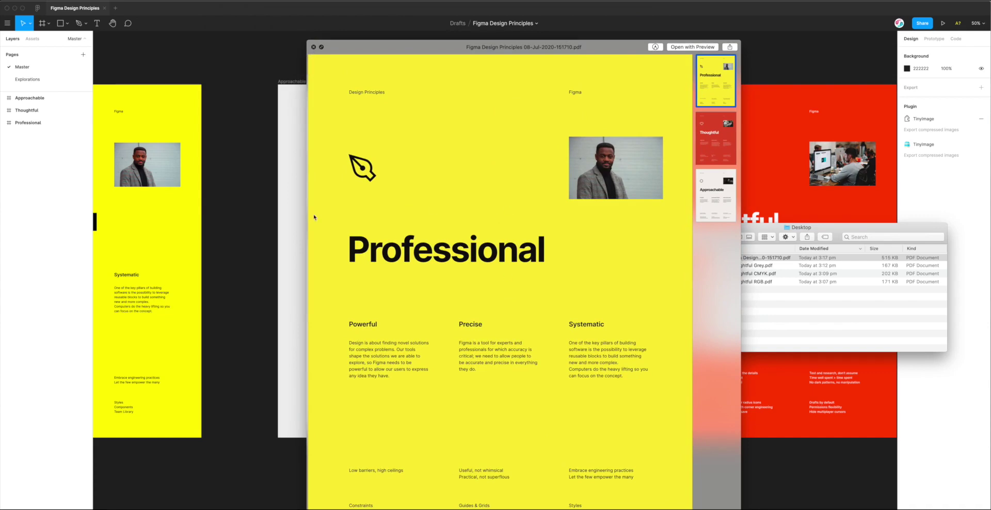
- Close the PDF preview, return to Figma and select the Thoughtful frame
{"action": "left_click", "coordinate": [314, 47]}
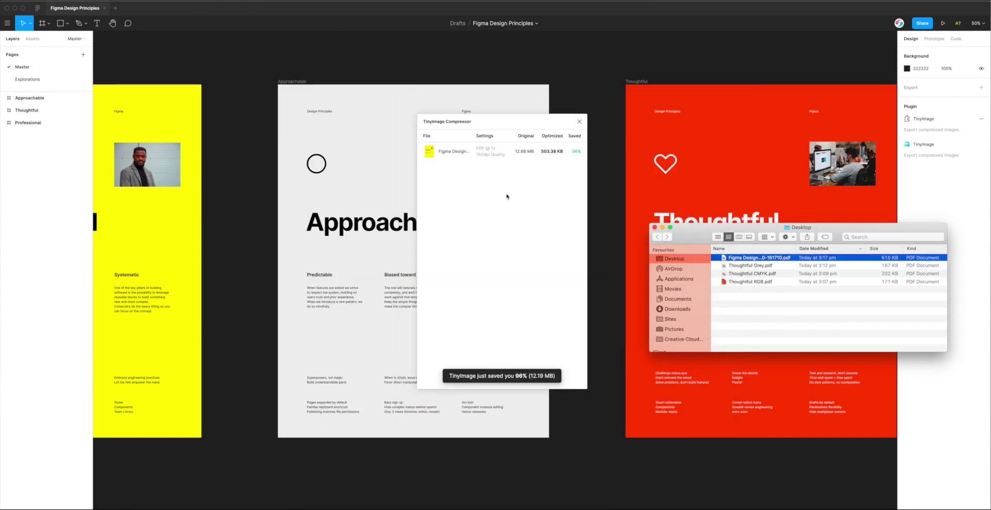
{"action": "left_click", "coordinate": [506, 194]}
{"action": "scroll", "coordinate": [714, 110], "scroll_direction": "left", "scroll_amount": 2}
{"action": "scroll", "coordinate": [713, 109], "scroll_direction": "left", "scroll_amount": 5}
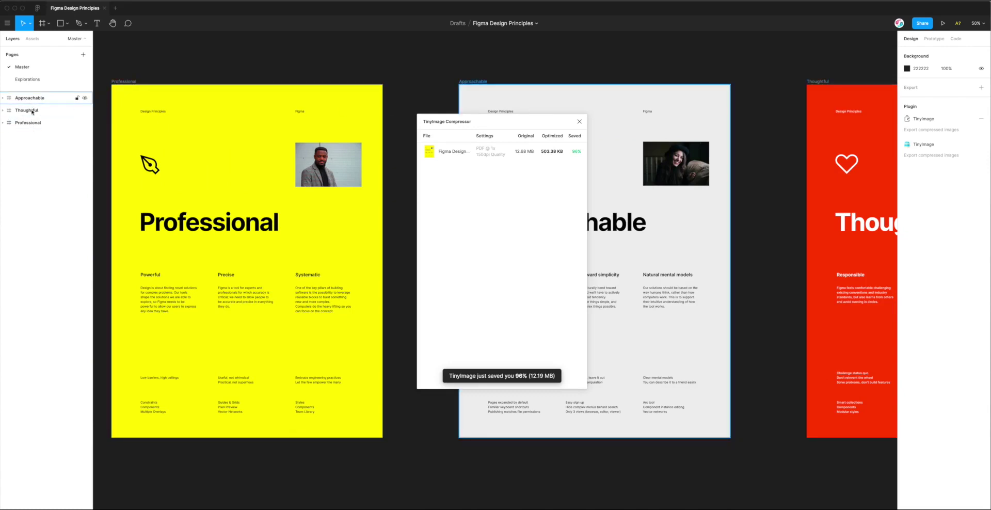
{"action": "scroll", "coordinate": [354, 159], "scroll_direction": "right", "scroll_amount": 8}
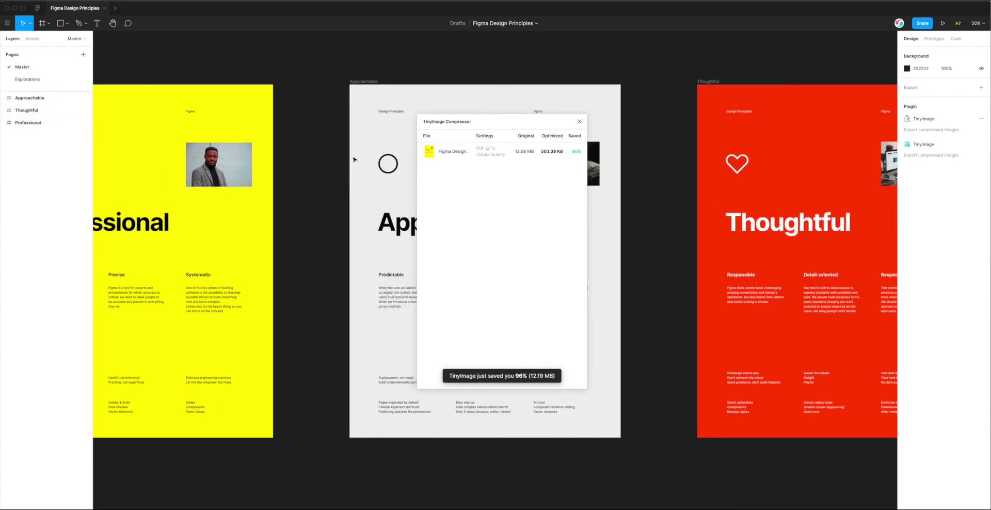
{"action": "scroll", "coordinate": [357, 159], "scroll_direction": "right", "scroll_amount": 3}
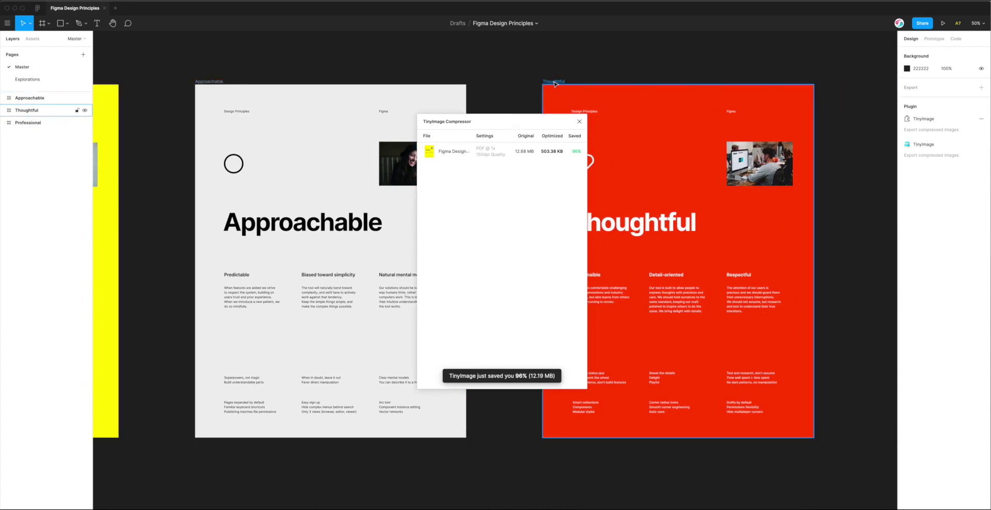
{"action": "scroll", "coordinate": [554, 84], "scroll_direction": "left", "scroll_amount": 2}
{"action": "left_click", "coordinate": [581, 82]}
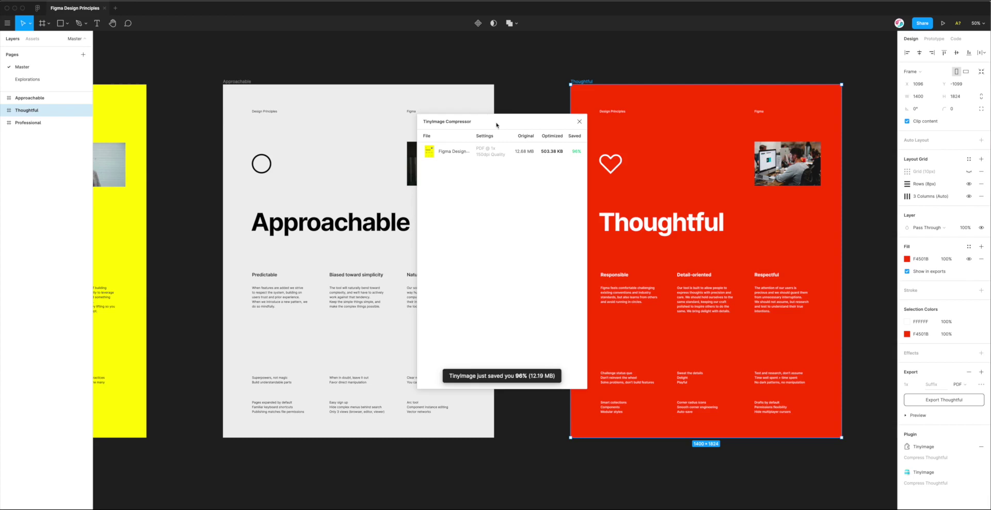
{"action": "left_click_drag", "start_coordinate": [497, 124], "coordinate": [586, 125]}
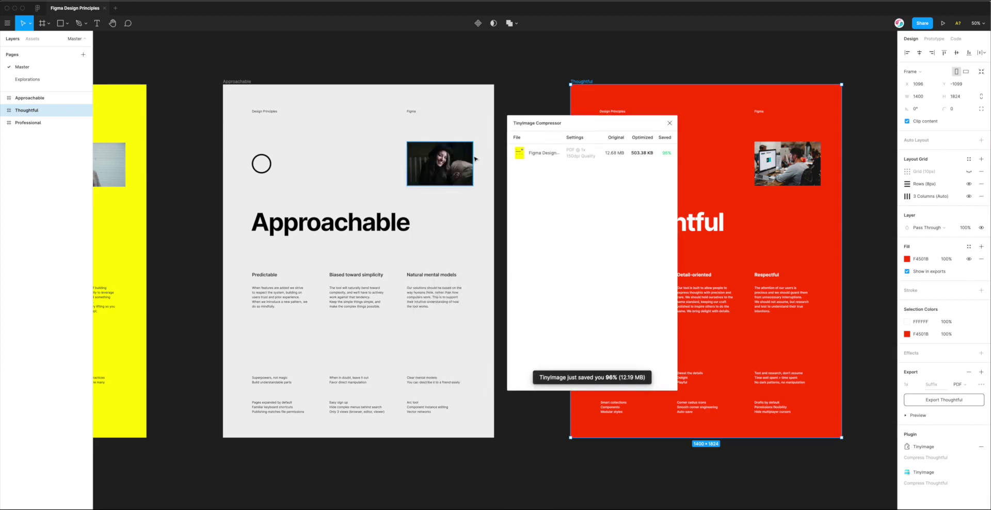
{"action": "scroll", "coordinate": [475, 159], "scroll_direction": "right", "scroll_amount": 2}
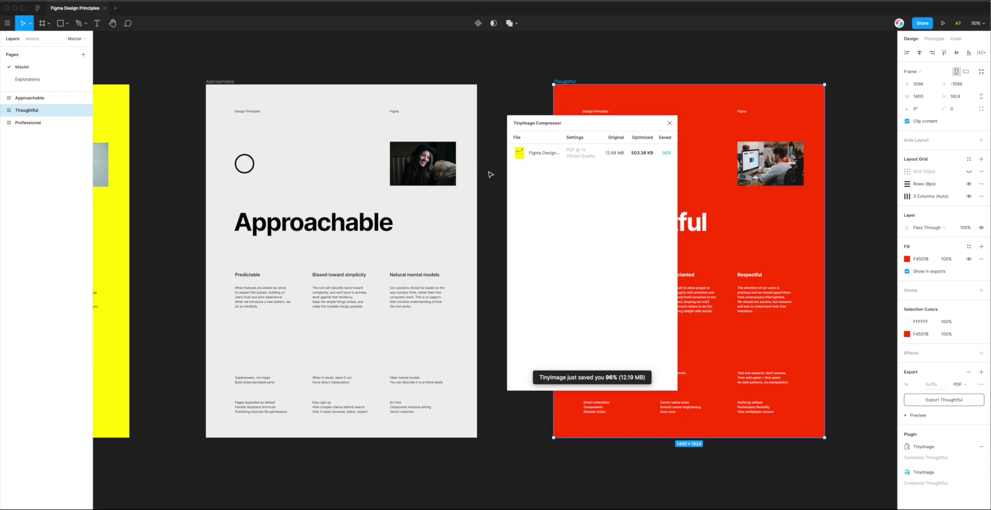
{"action": "left_click_drag", "start_coordinate": [558, 125], "coordinate": [575, 121]}
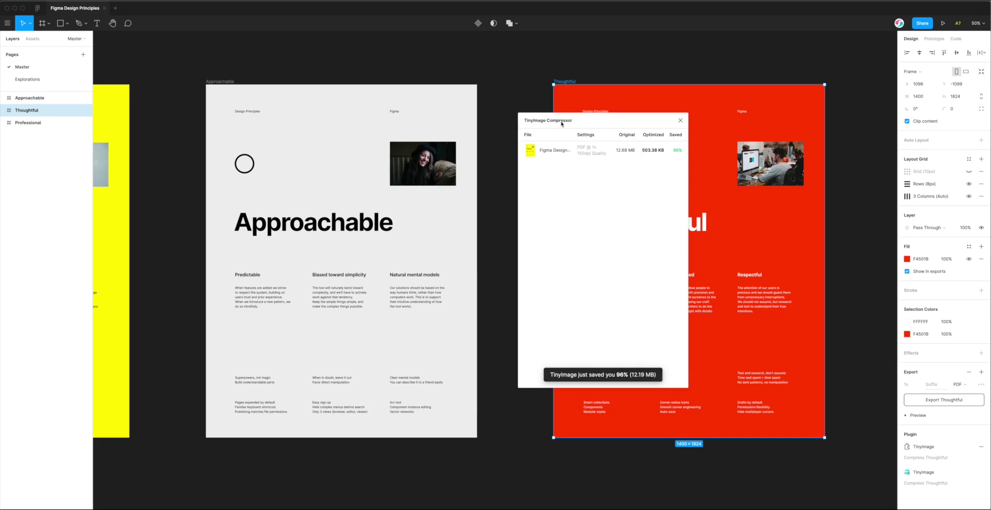
{"action": "left_click_drag", "start_coordinate": [562, 123], "coordinate": [587, 132]}
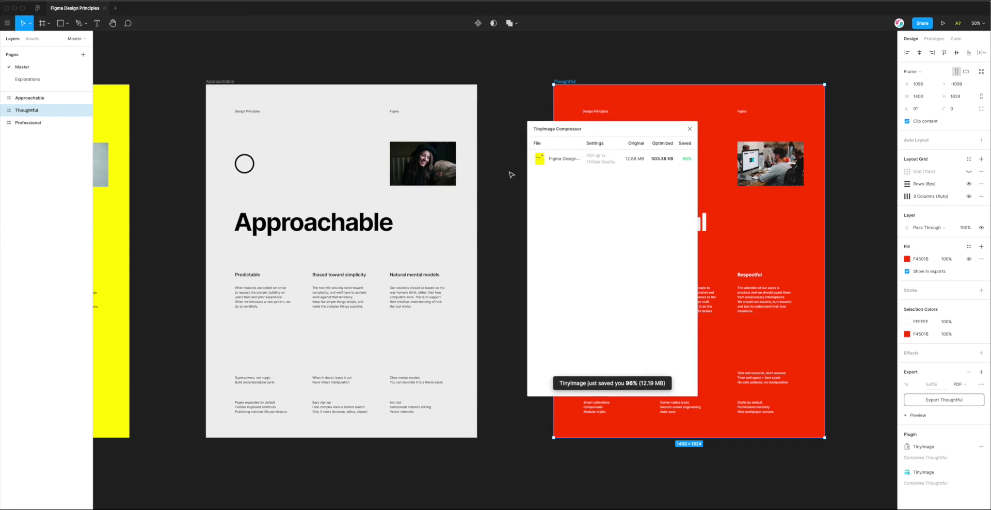
{"action": "left_click_drag", "start_coordinate": [610, 136], "coordinate": [581, 132]}
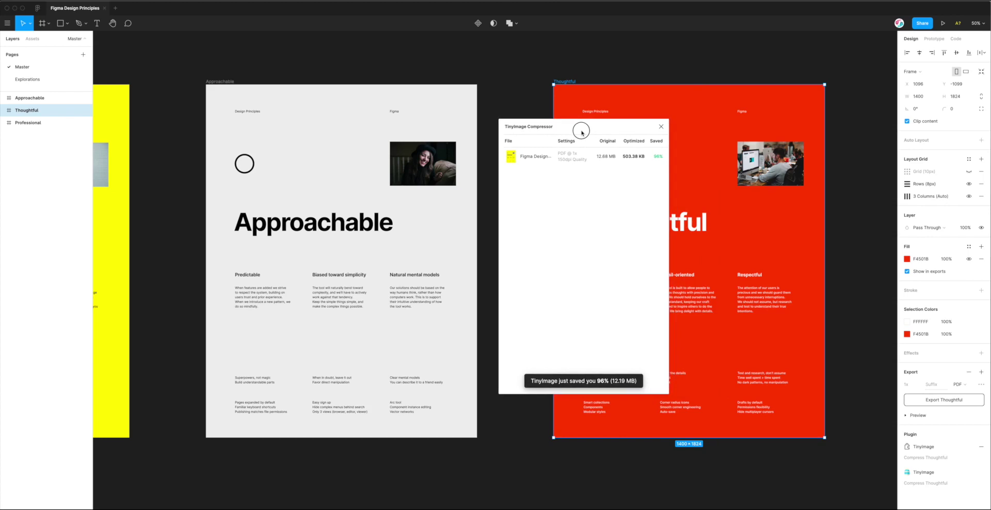